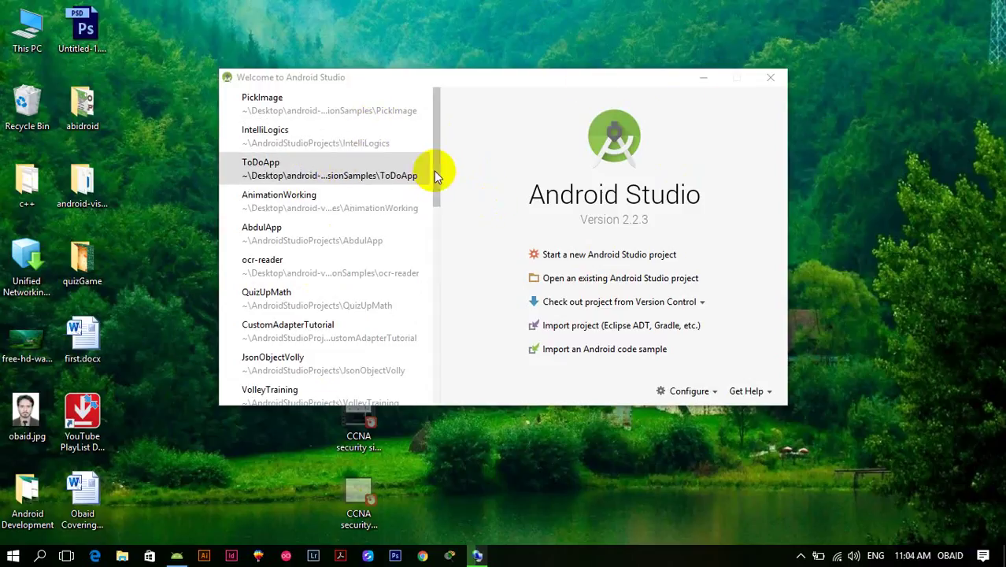
# Start a new Android Studio project and name the application HelloWorldBasicApplication
pyautogui.moveTo(438, 168)
pyautogui.mouseDown()
pyautogui.moveTo(426, 297)
pyautogui.moveTo(433, 371)
pyautogui.moveTo(440, 168)
pyautogui.mouseUp()
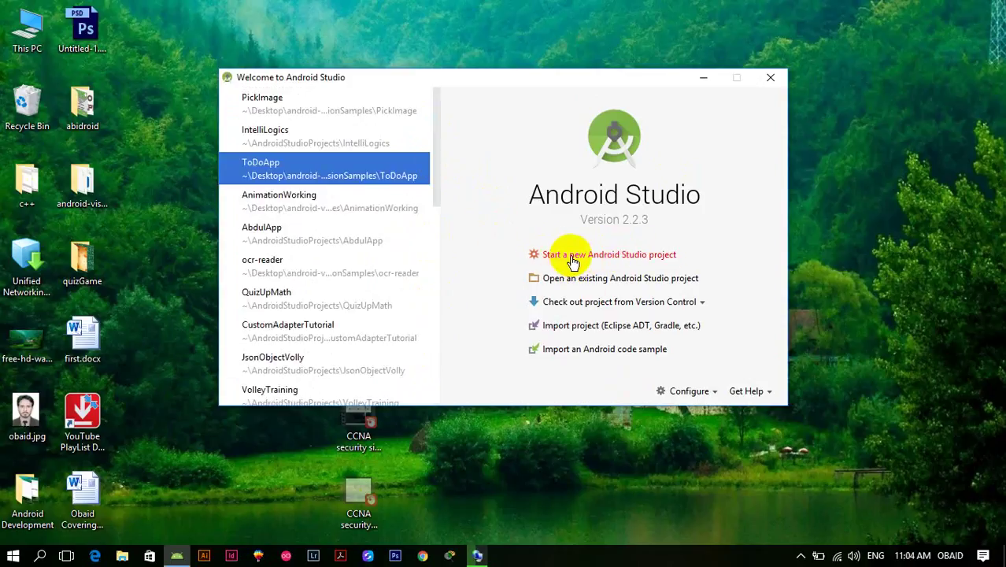
pyautogui.click(626, 256)
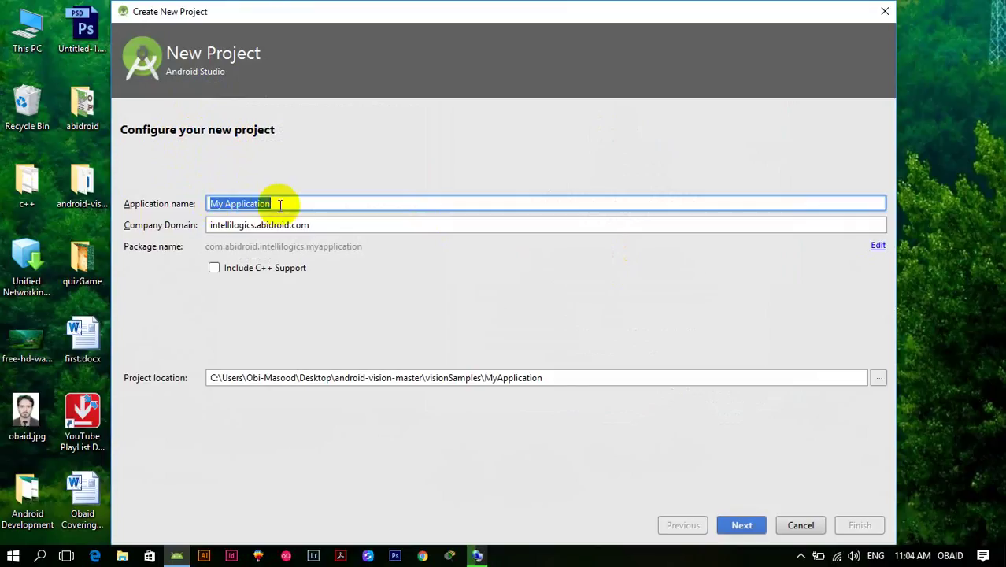
pyautogui.press('BackSpace')
pyautogui.write('Hel')
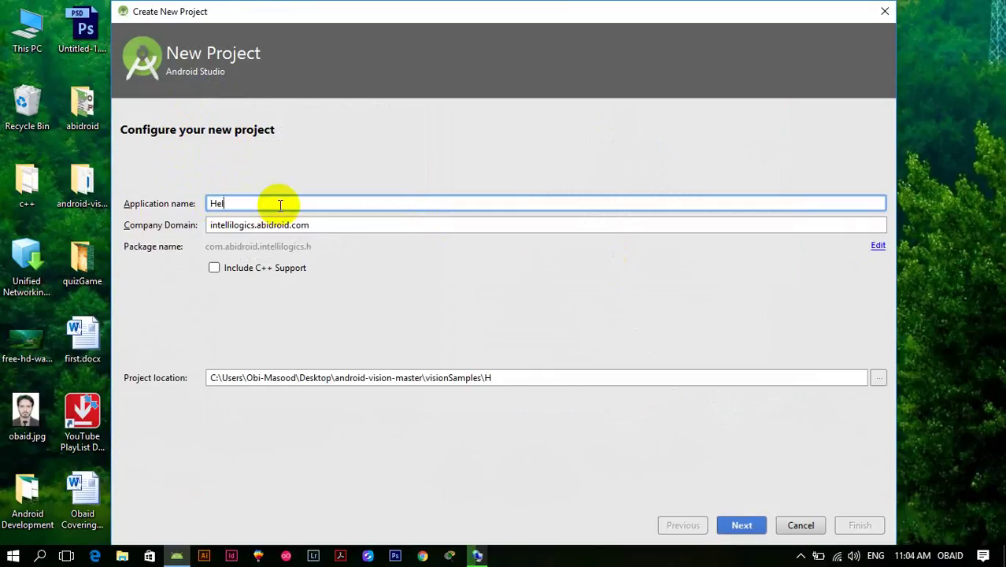
pyautogui.write('loWorld')
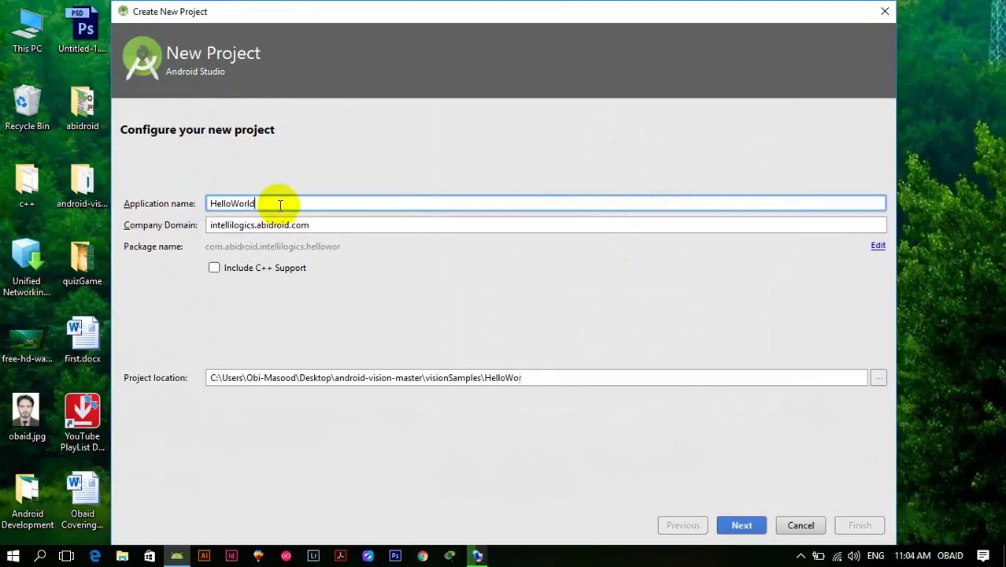
pyautogui.write('BasicAppl')
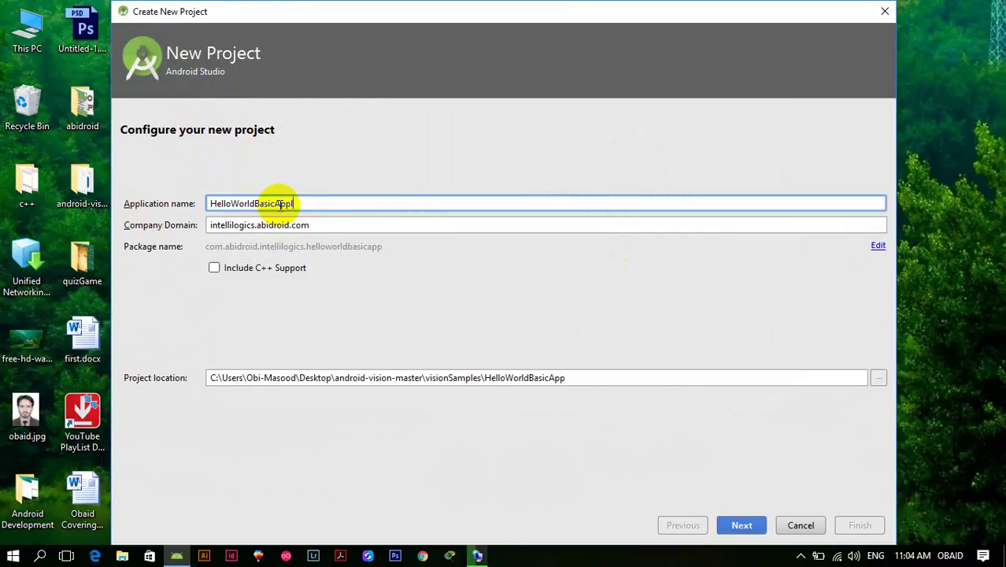
pyautogui.write('ication')
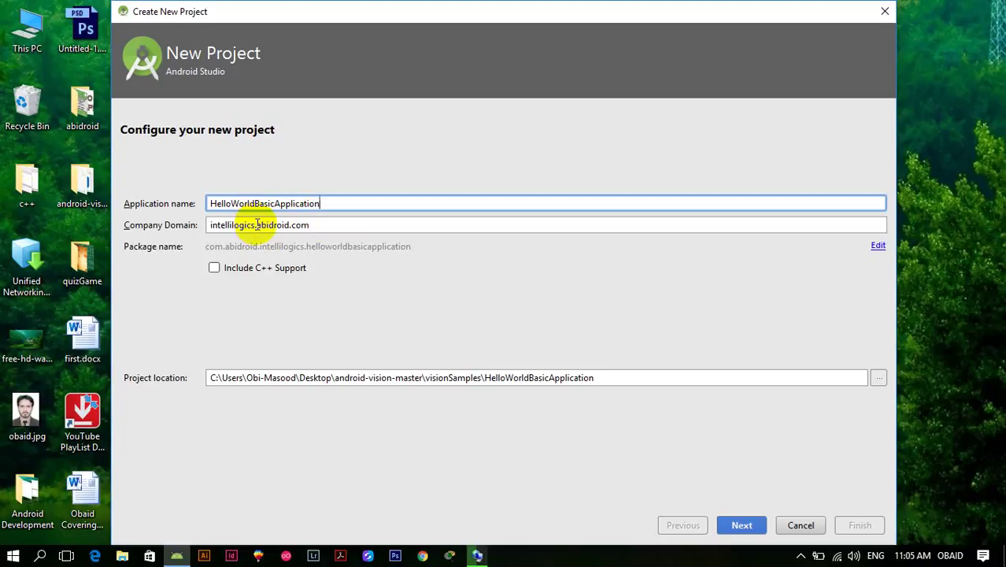
# Replace the intellilogics part of the company domain with the developer's first name
pyautogui.click(297, 223)
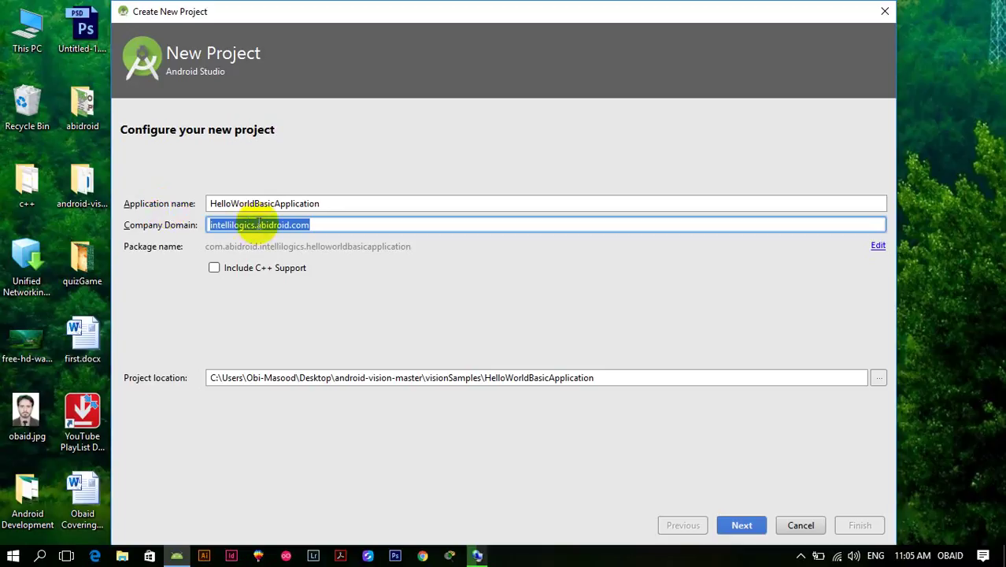
pyautogui.click(258, 224)
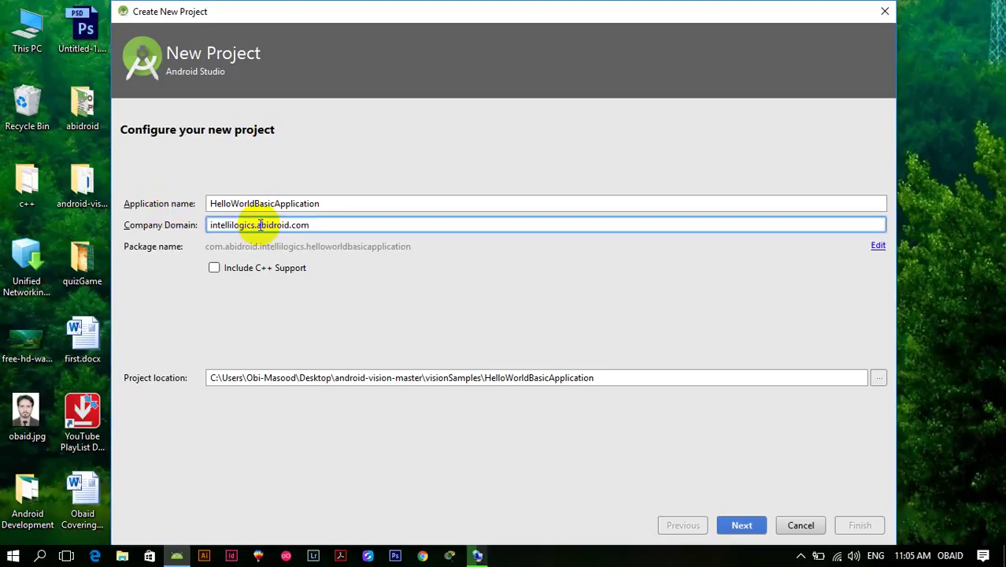
pyautogui.moveTo(218, 224); pyautogui.dragTo(236, 224)
pyautogui.tripleClick(235, 224)
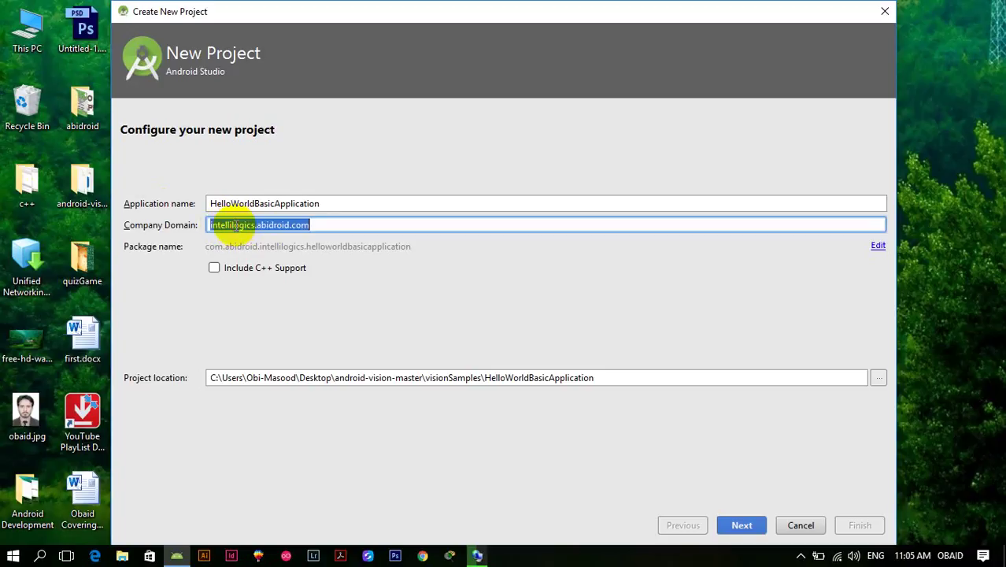
pyautogui.click(234, 225)
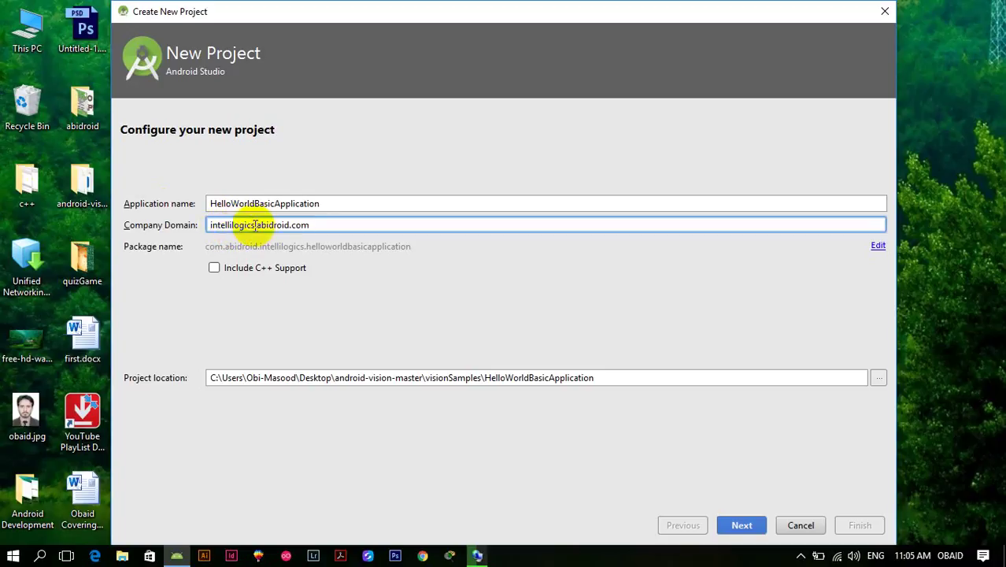
pyautogui.click(245, 224)
pyautogui.moveTo(246, 224); pyautogui.dragTo(224, 224)
pyautogui.press('BackSpace')
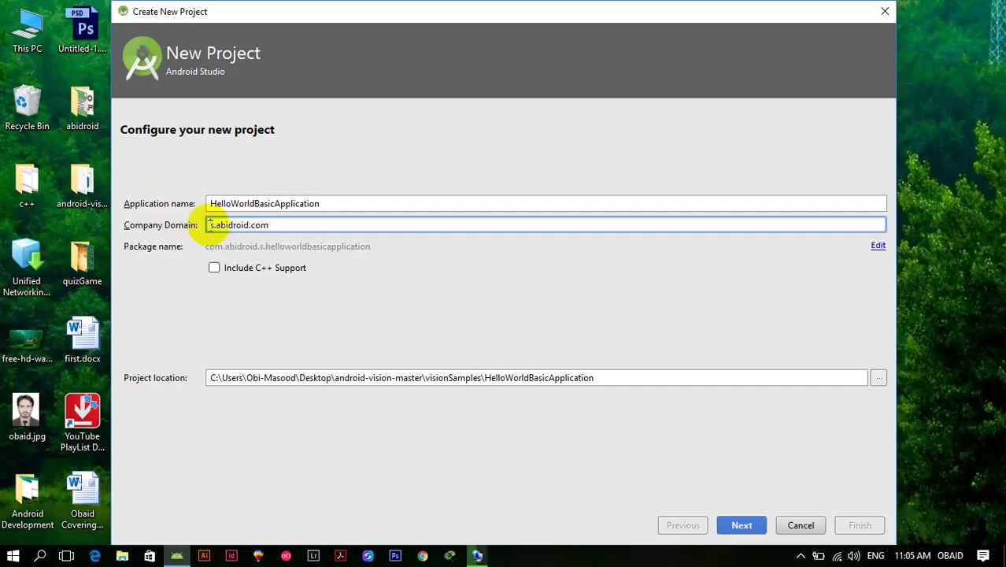
pyautogui.write('obaid')
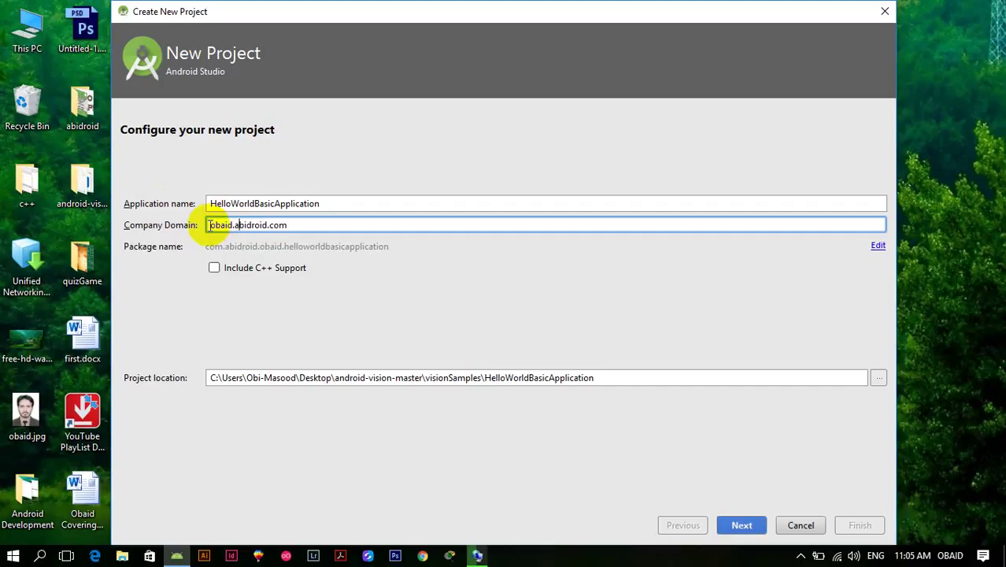
# Replace abidroid with developer in the company domain and continue to the target device settings
pyautogui.press('BackSpace')
pyautogui.press('BackSpace')
pyautogui.press('BackSpace')
pyautogui.press('BackSpace')
pyautogui.press('BackSpace')
pyautogui.press('BackSpace')
pyautogui.press('BackSpace')
pyautogui.press('BackSpace')
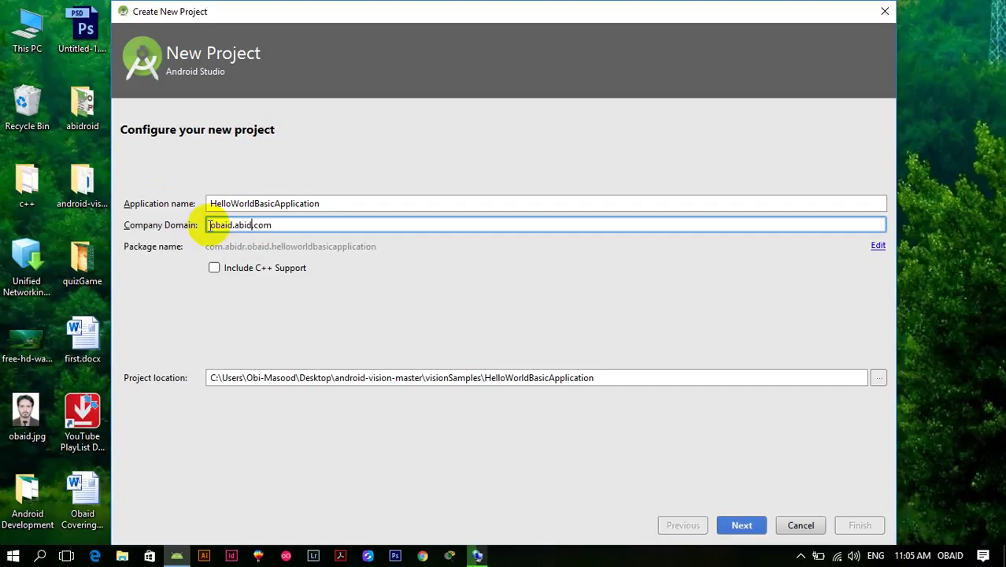
pyautogui.write('developer')
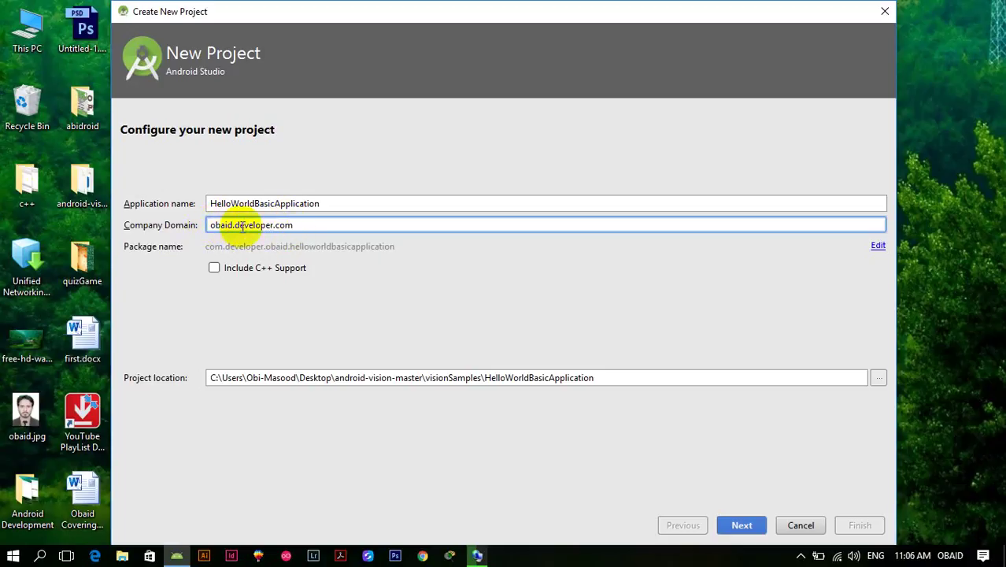
pyautogui.click(306, 224)
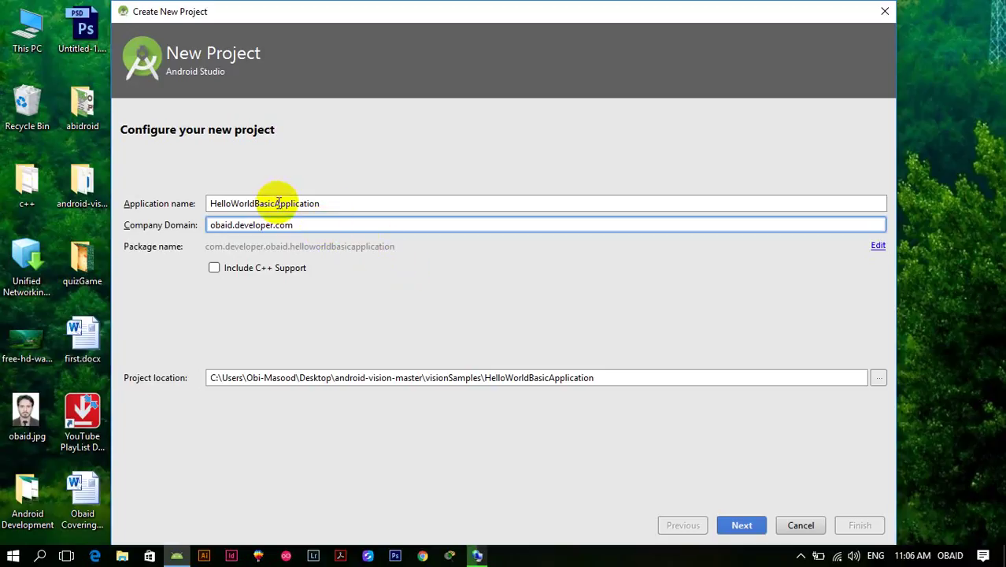
pyautogui.click(736, 525)
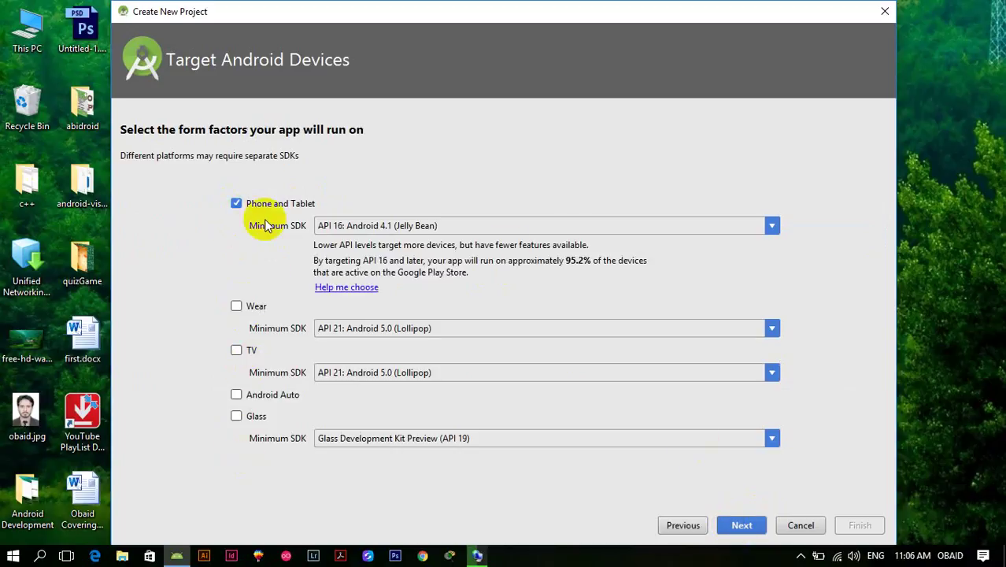
# Examine the available minimum SDK versions for Phone and Tablet, keeping API 16: Android 4.1 (Jelly Bean)
pyautogui.click(236, 305)
pyautogui.click(772, 225)
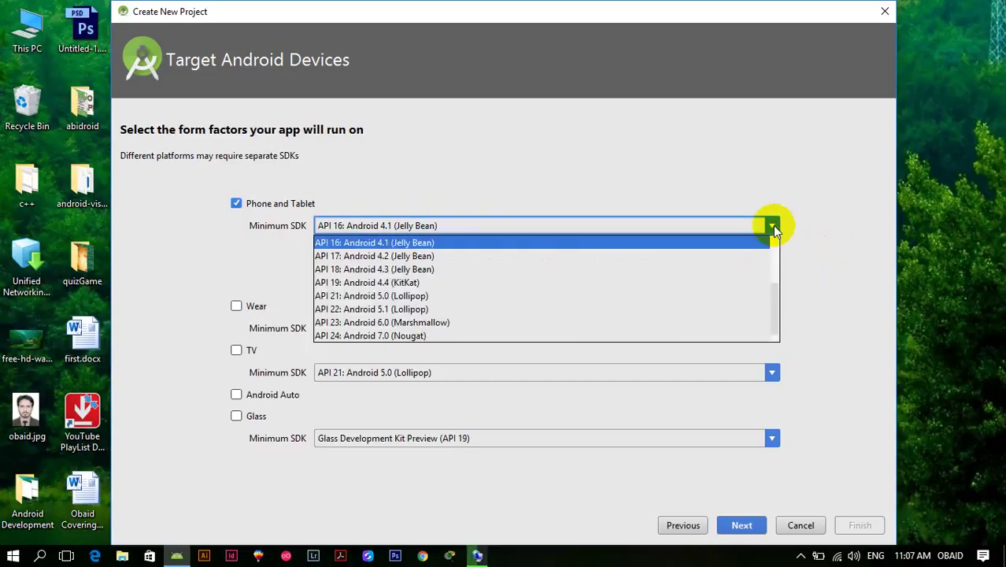
pyautogui.moveTo(771, 299); pyautogui.dragTo(781, 250)
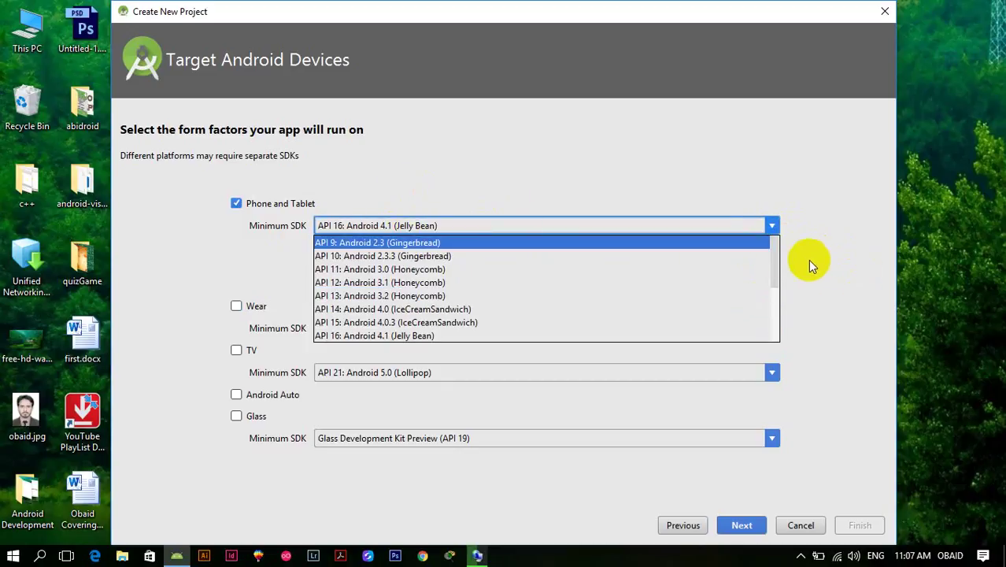
pyautogui.moveTo(776, 264); pyautogui.dragTo(779, 325)
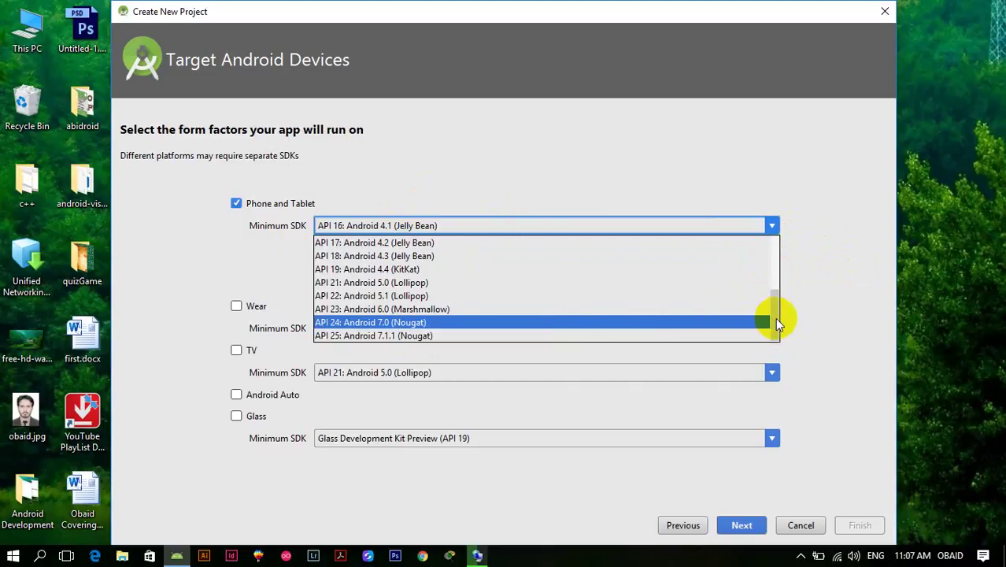
pyautogui.moveTo(774, 317); pyautogui.dragTo(778, 296)
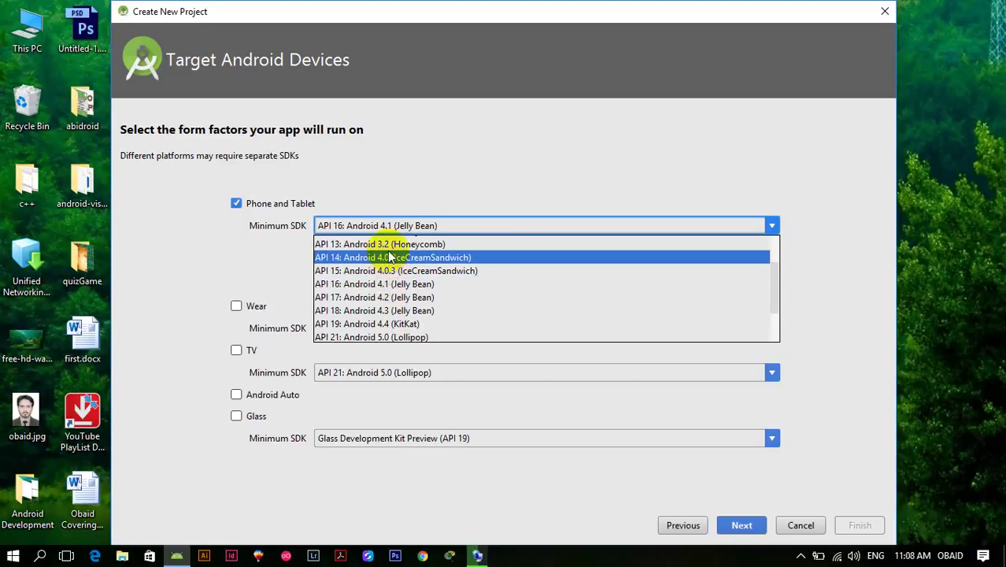
pyautogui.moveTo(779, 284); pyautogui.dragTo(777, 247)
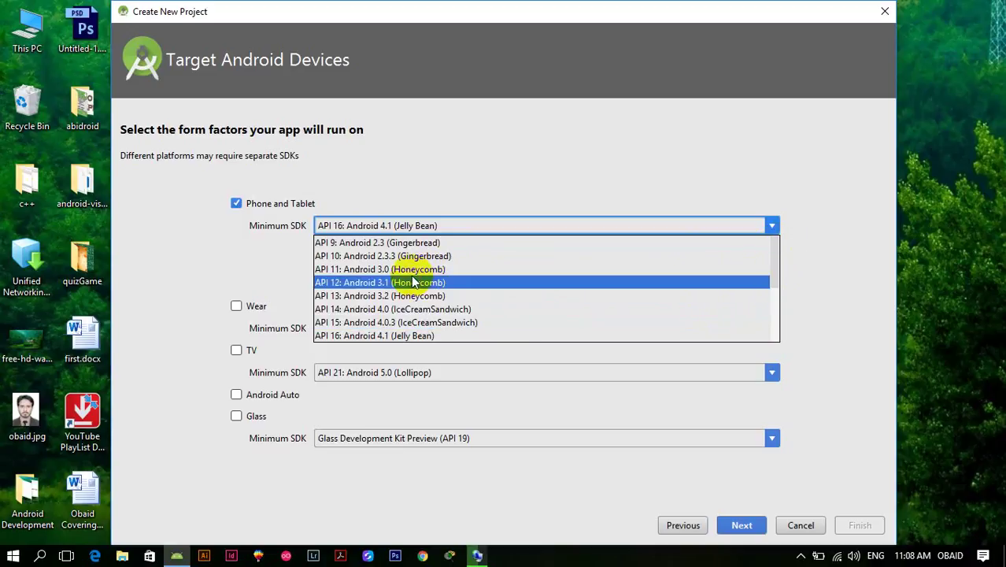
pyautogui.click(429, 337)
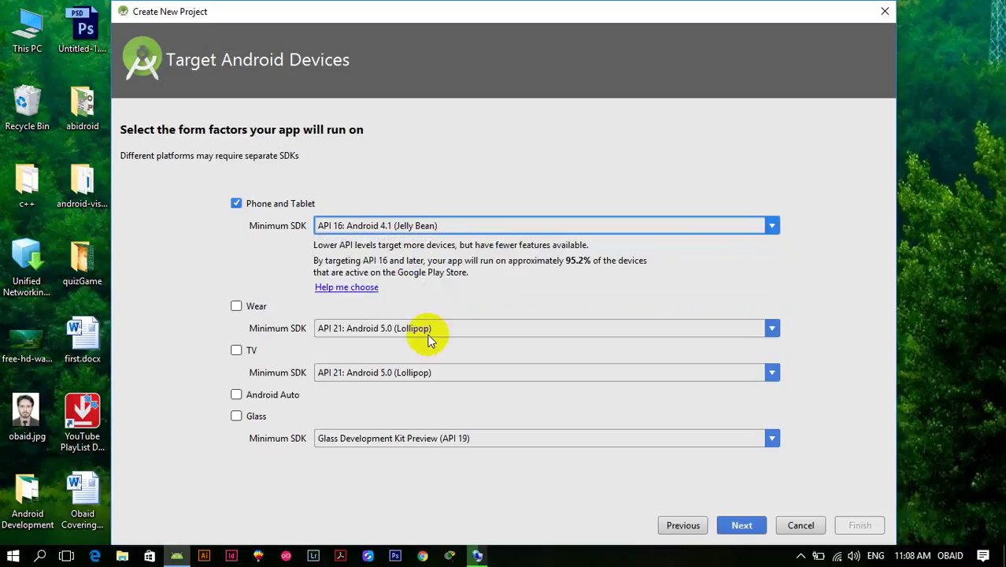
pyautogui.click(770, 224)
pyautogui.moveTo(774, 271); pyautogui.dragTo(776, 311)
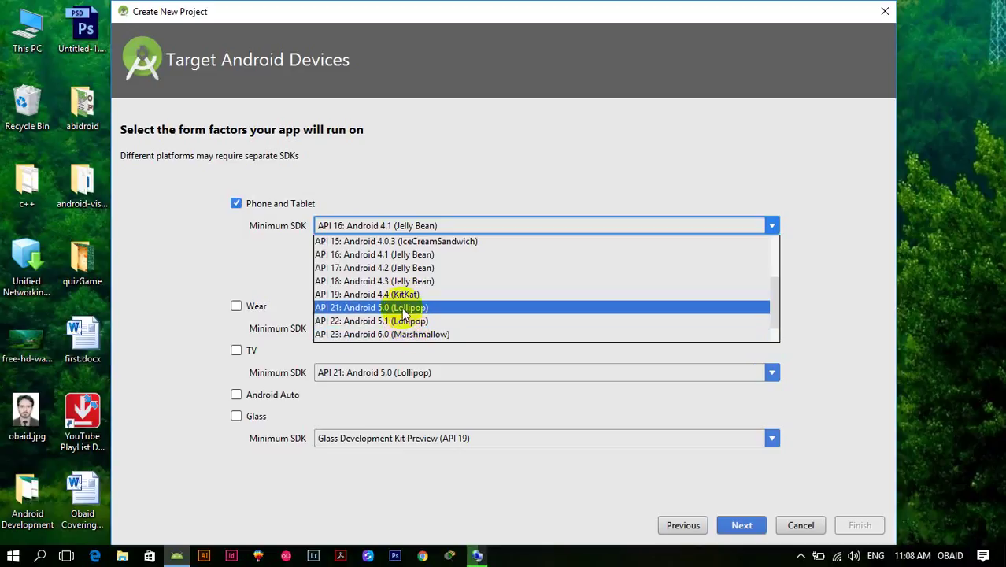
pyautogui.click(384, 258)
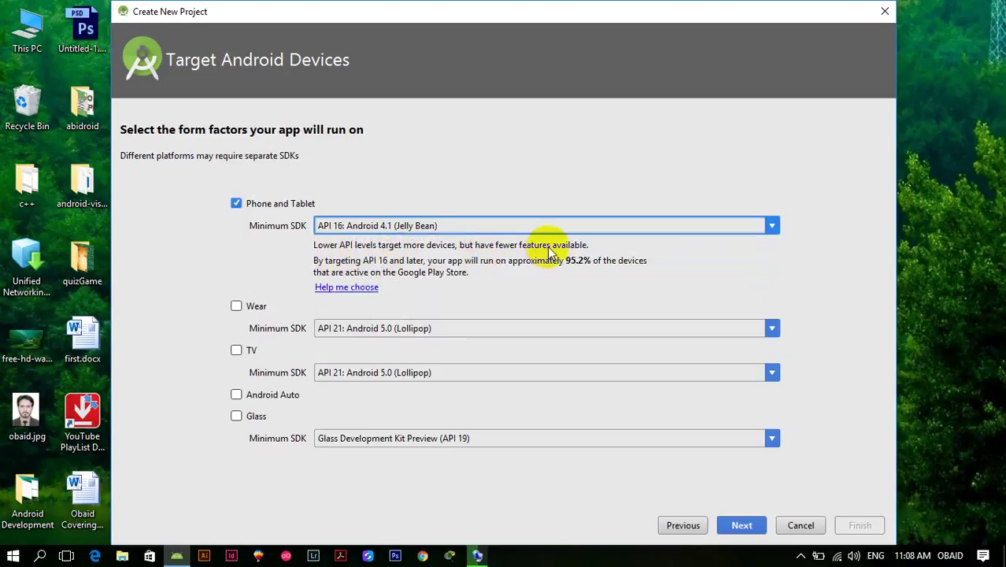
pyautogui.click(771, 226)
pyautogui.click(771, 226)
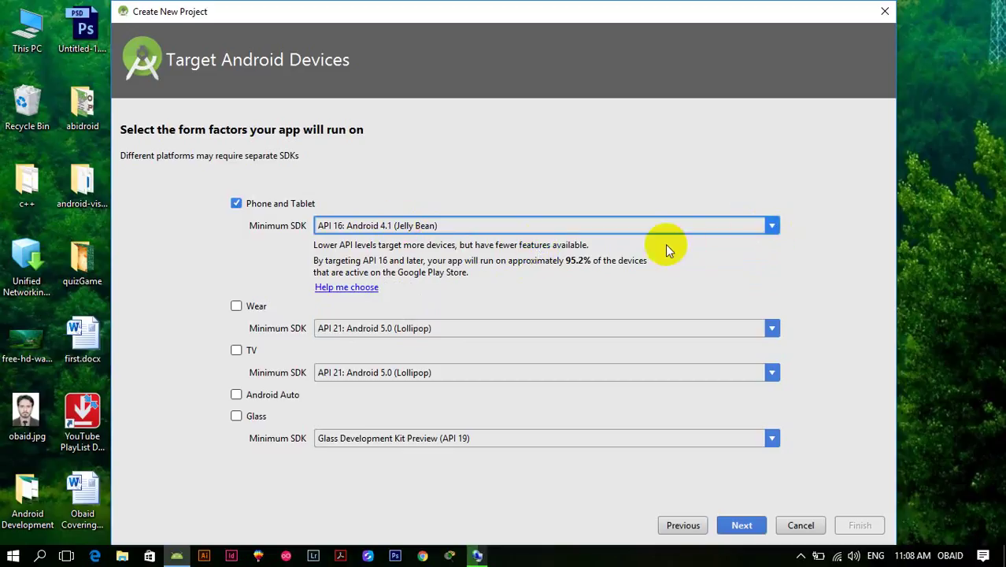
# Set the Phone and Tablet minimum SDK to API 9: Android 2.3 (Gingerbread)
pyautogui.click(769, 226)
pyautogui.scroll(2, 771, 259)
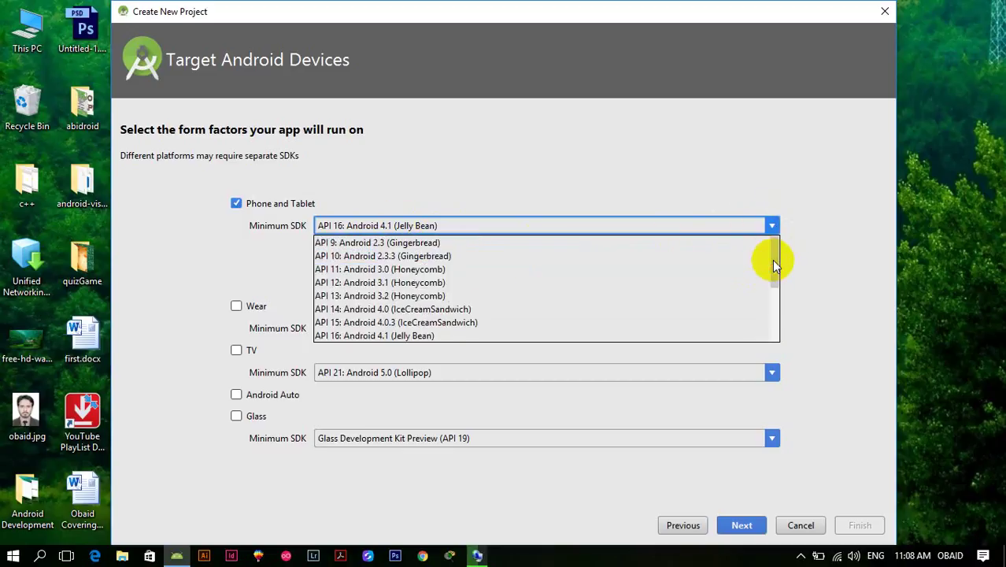
pyautogui.click(423, 245)
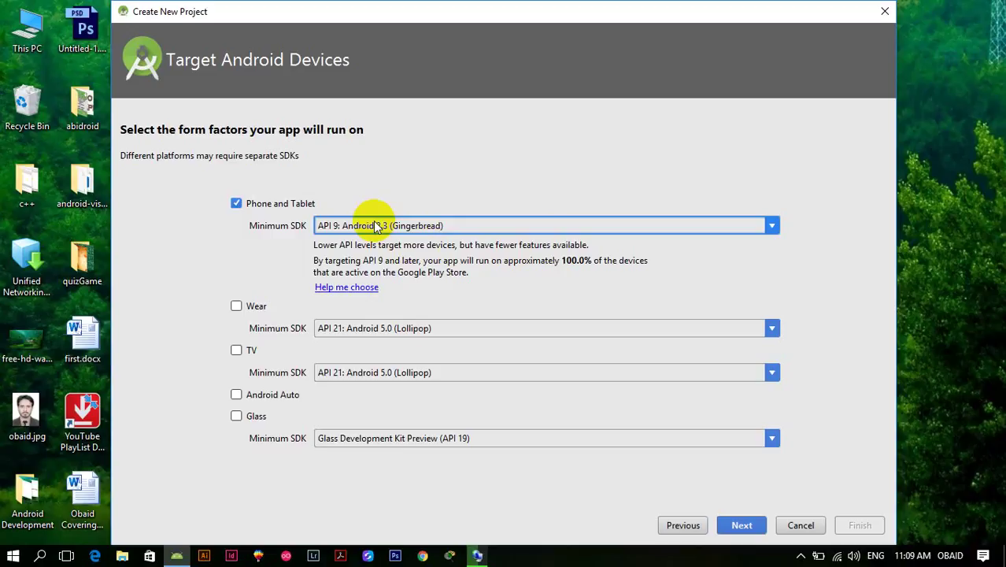
# Set the Phone and Tablet minimum SDK to API 16: Android 4.1 (Jelly Bean)
pyautogui.click(773, 225)
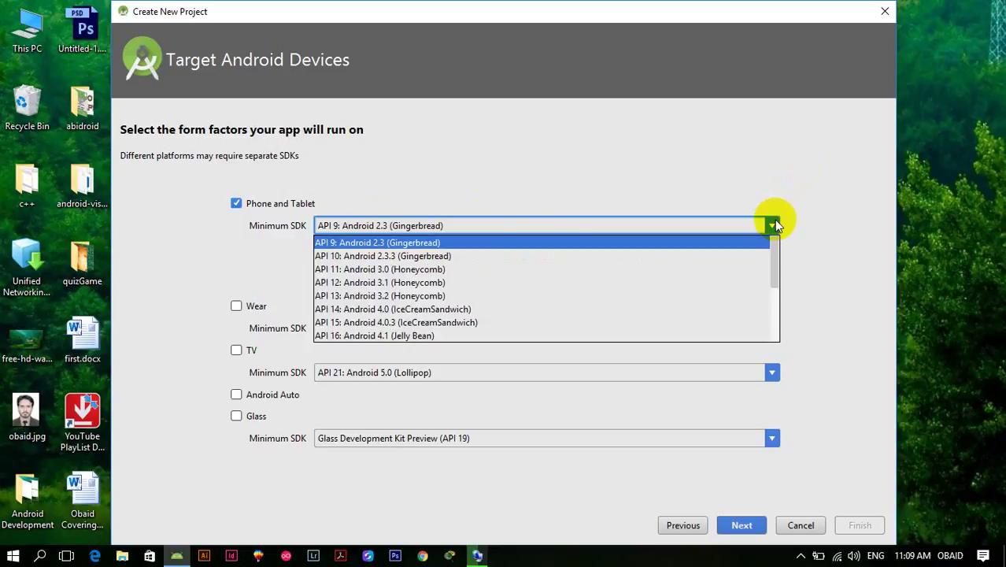
pyautogui.click(396, 337)
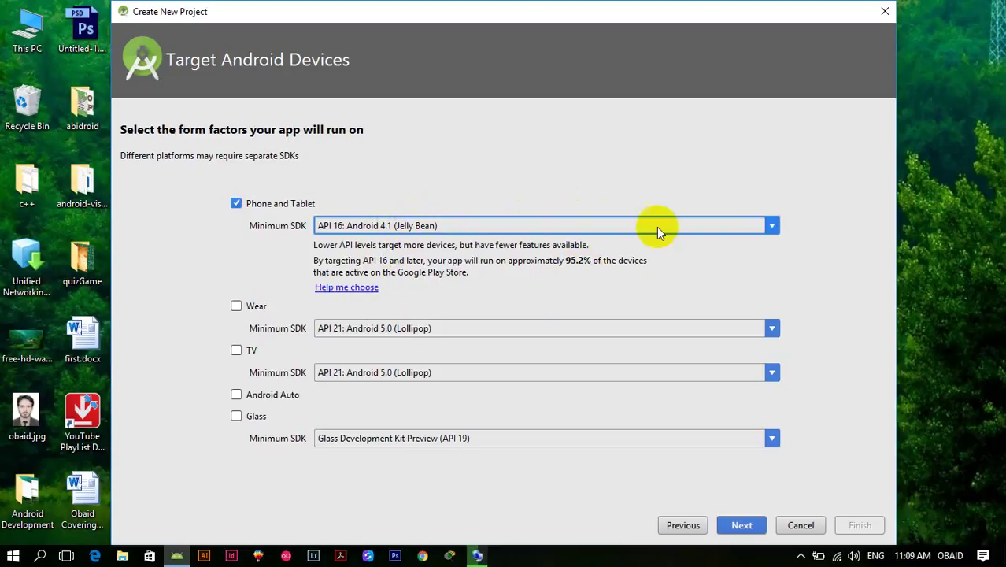
pyautogui.click(772, 227)
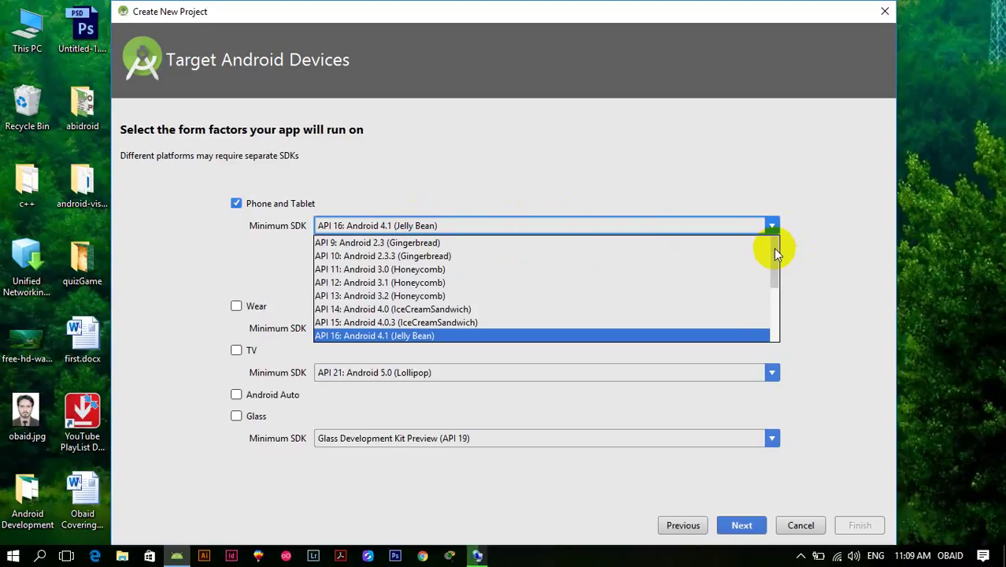
pyautogui.press('Escape')
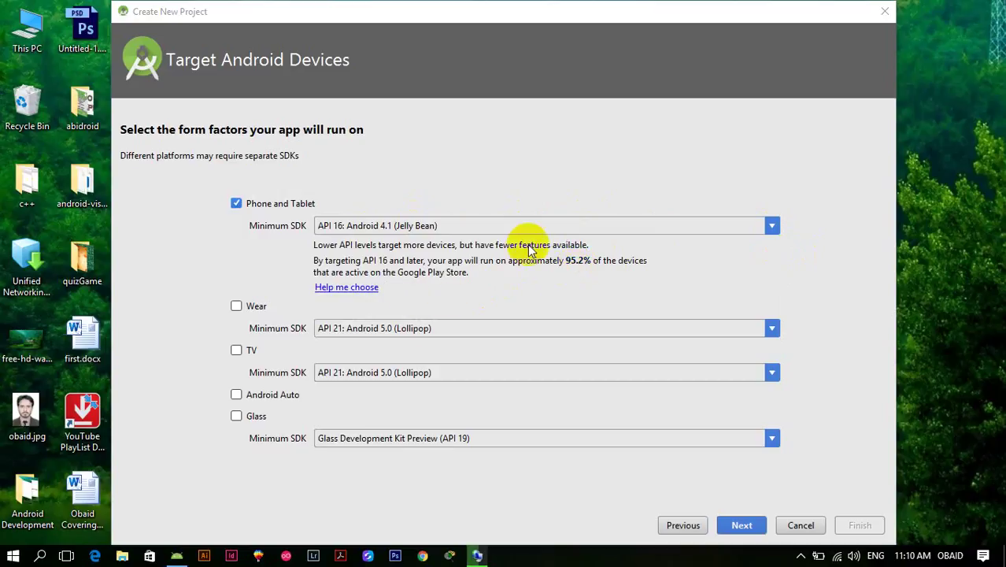
pyautogui.click(771, 226)
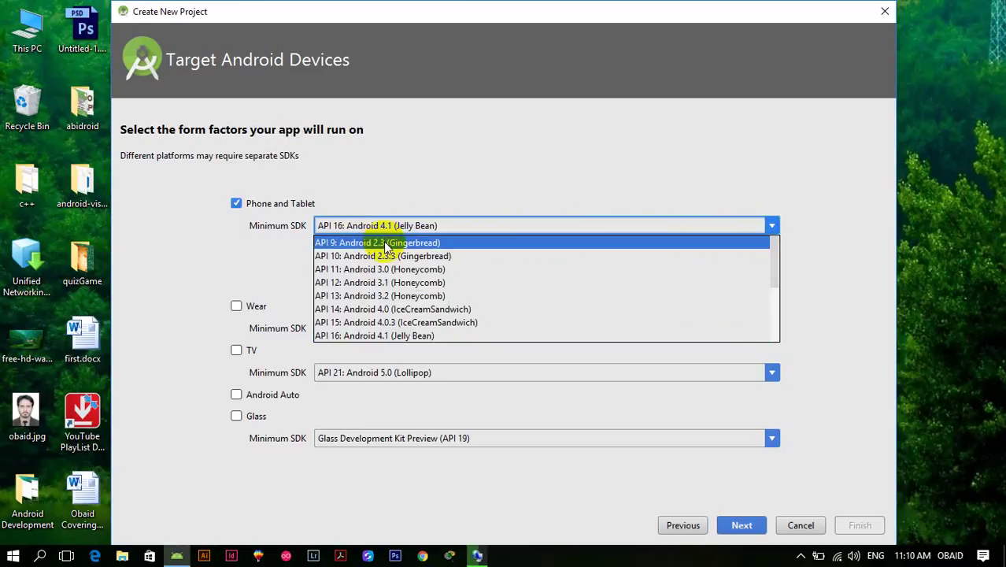
pyautogui.click(378, 337)
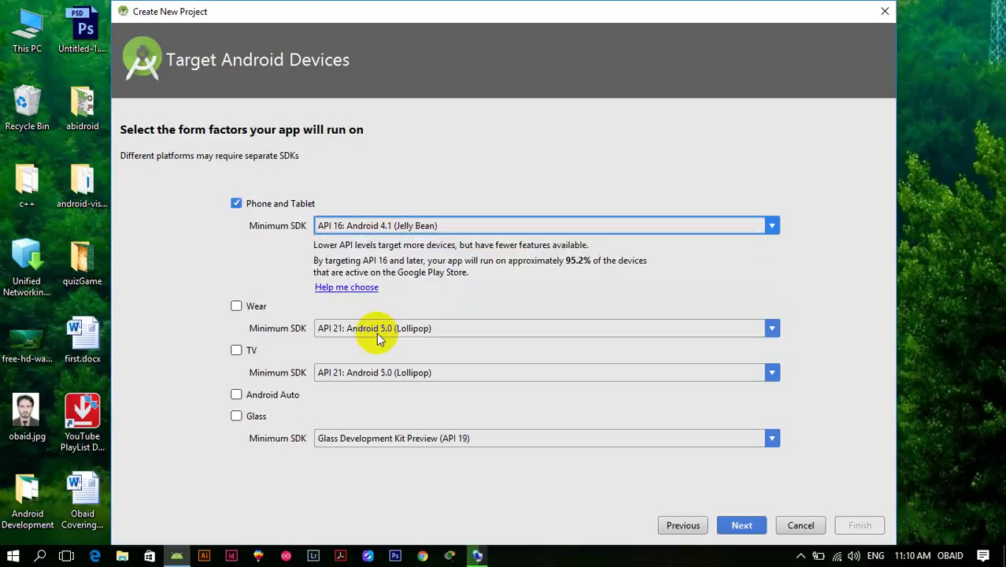
# Reselect API 16: Android 4.1 (Jelly Bean) as the Phone and Tablet minimum SDK and continue to the activity templates
pyautogui.click(771, 227)
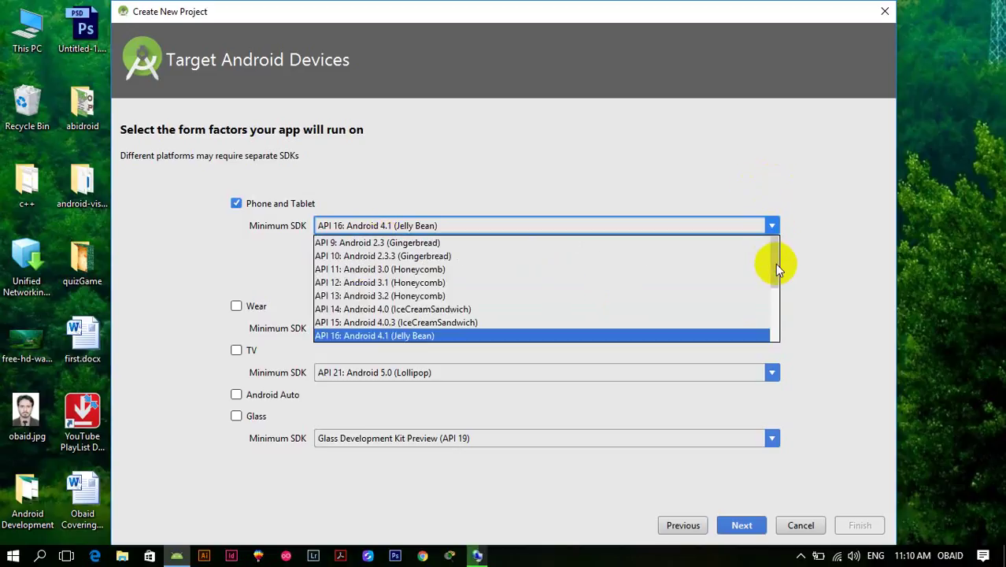
pyautogui.moveTo(774, 262); pyautogui.dragTo(779, 352)
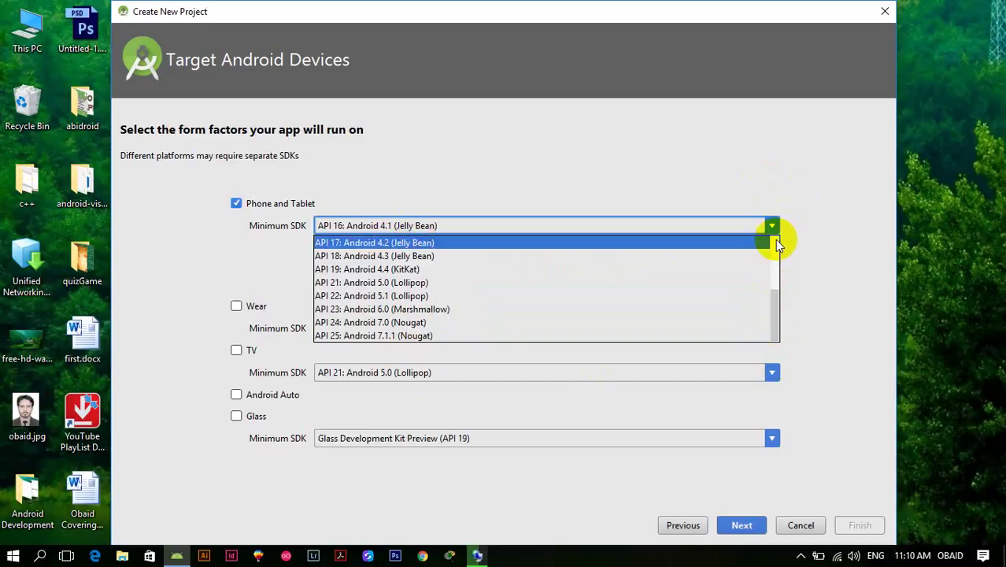
pyautogui.moveTo(774, 312); pyautogui.dragTo(775, 299)
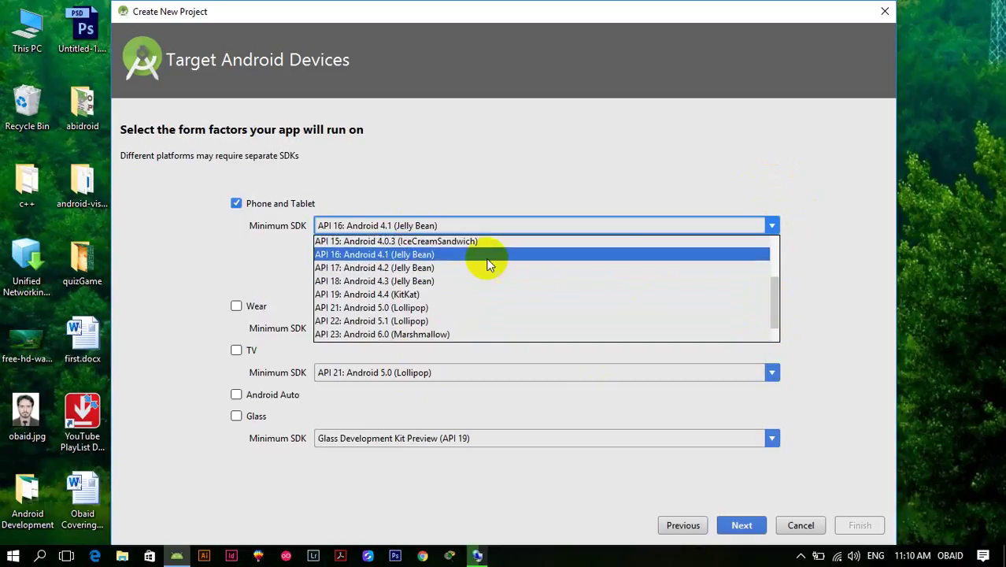
pyautogui.click(453, 254)
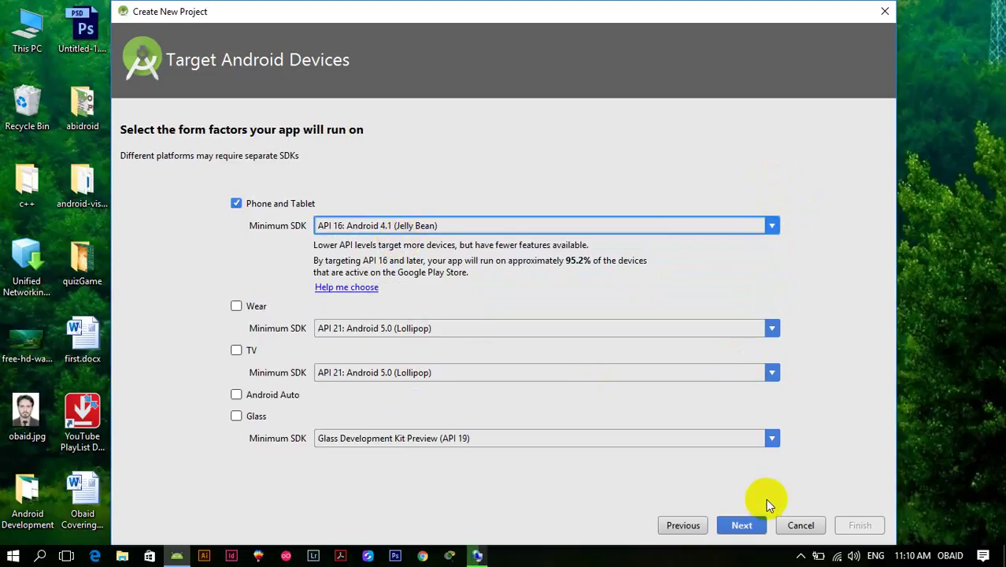
pyautogui.click(742, 525)
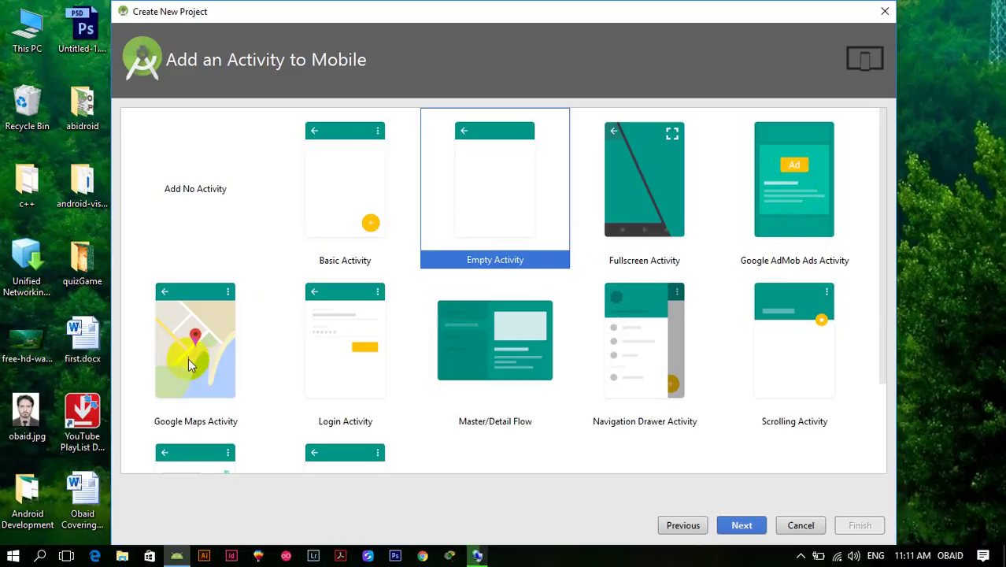
# Look through the activity templates, keep Empty Activity selected and continue to its customization
pyautogui.moveTo(881, 299); pyautogui.dragTo(879, 400)
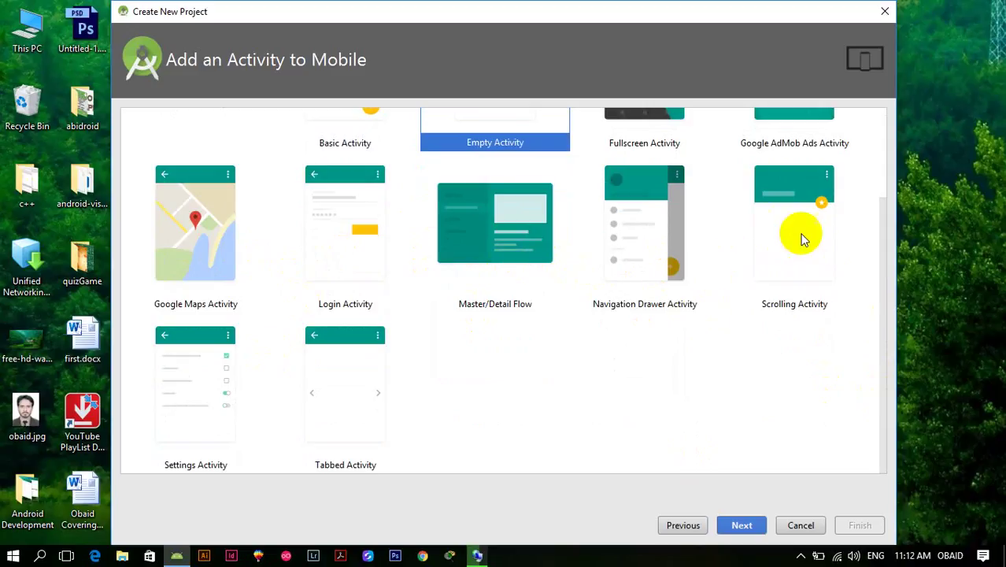
pyautogui.moveTo(879, 279); pyautogui.dragTo(880, 148)
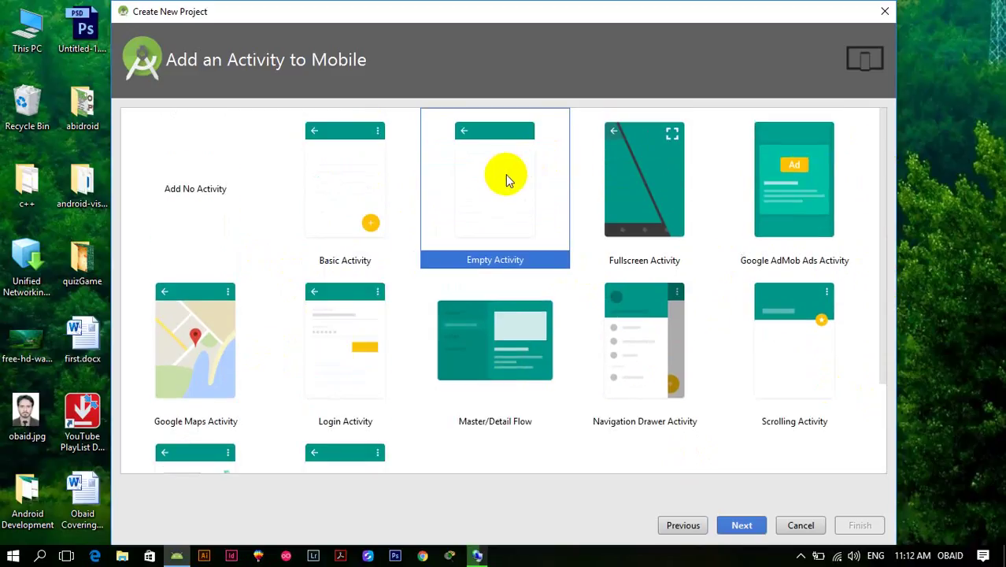
pyautogui.click(744, 524)
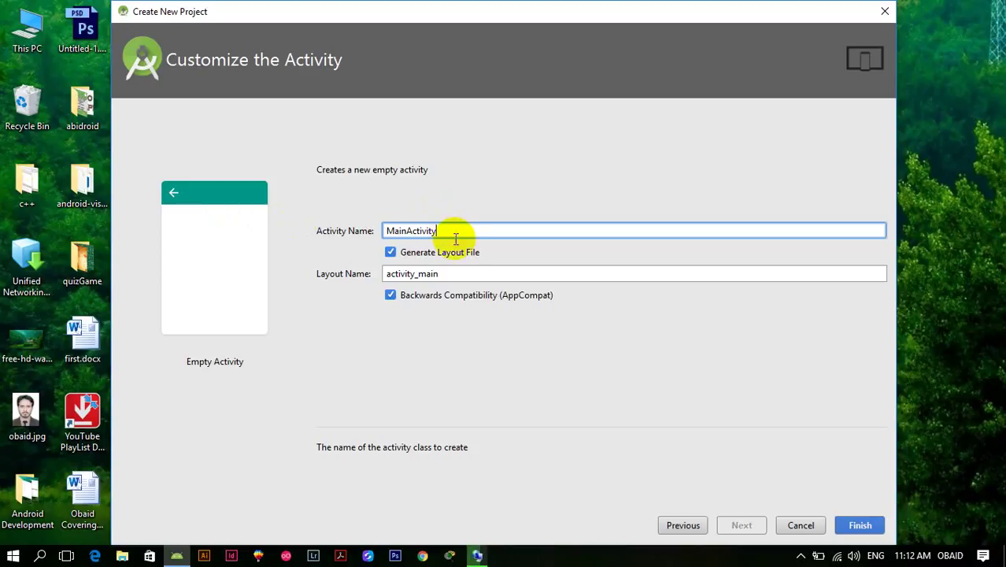
# Replace the default activity name with FirstActivity
pyautogui.press('BackSpace')
pyautogui.press('BackSpace')
pyautogui.press('BackSpace')
pyautogui.press('BackSpace')
pyautogui.press('BackSpace')
pyautogui.press('BackSpace')
pyautogui.press('BackSpace')
pyautogui.press('BackSpace')
pyautogui.press('BackSpace')
pyautogui.press('BackSpace')
pyautogui.press('BackSpace')
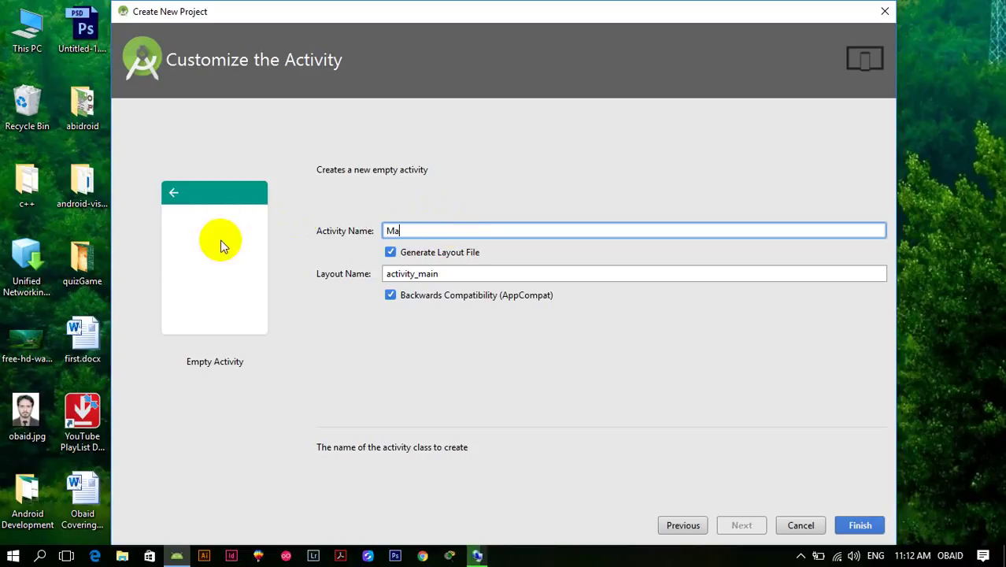
pyautogui.write('FirstActivity')
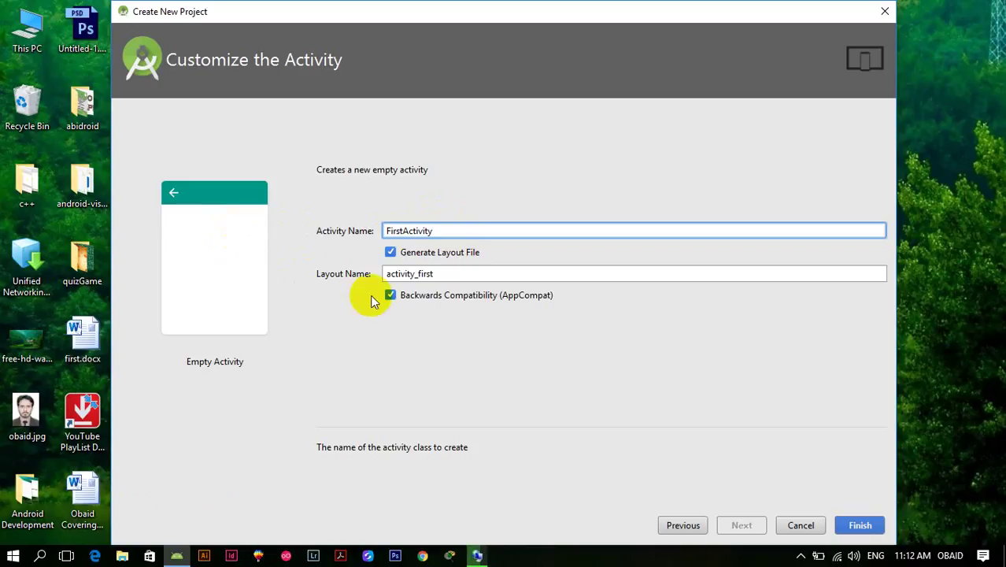
# Keep Generate Layout File and Backwards Compatibility (AppCompat) enabled and finish creating the project
pyautogui.click(390, 252)
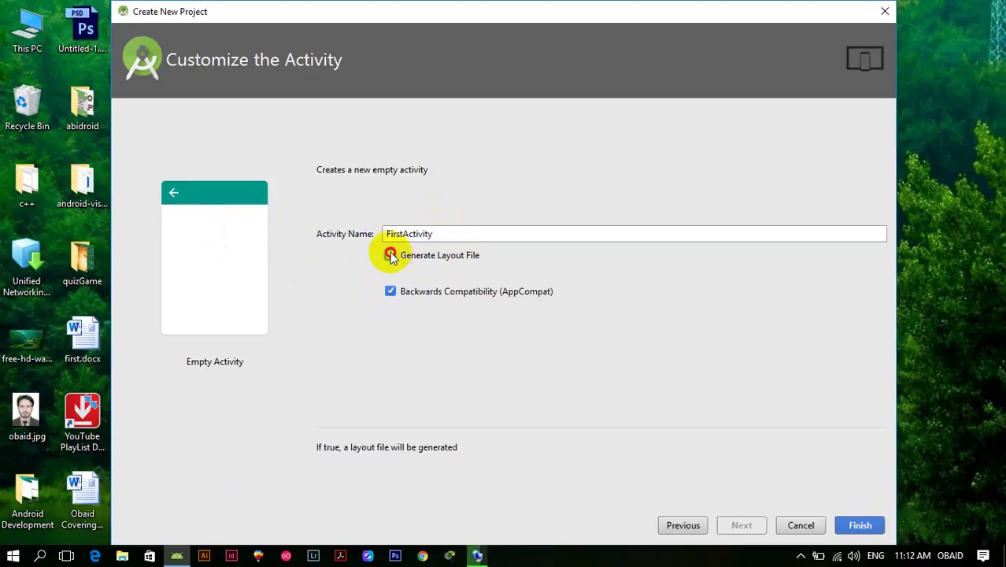
pyautogui.click(391, 255)
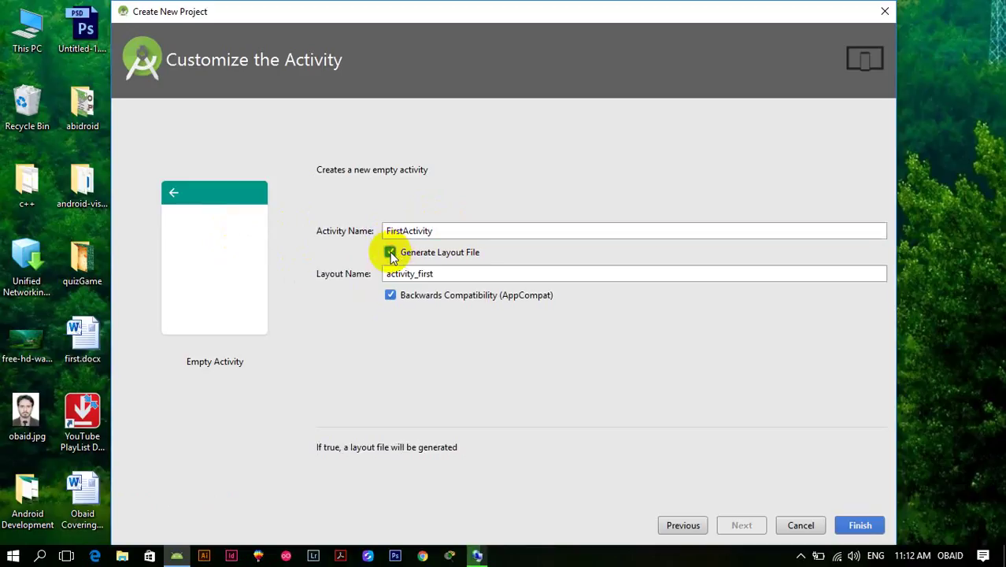
pyautogui.click(443, 229)
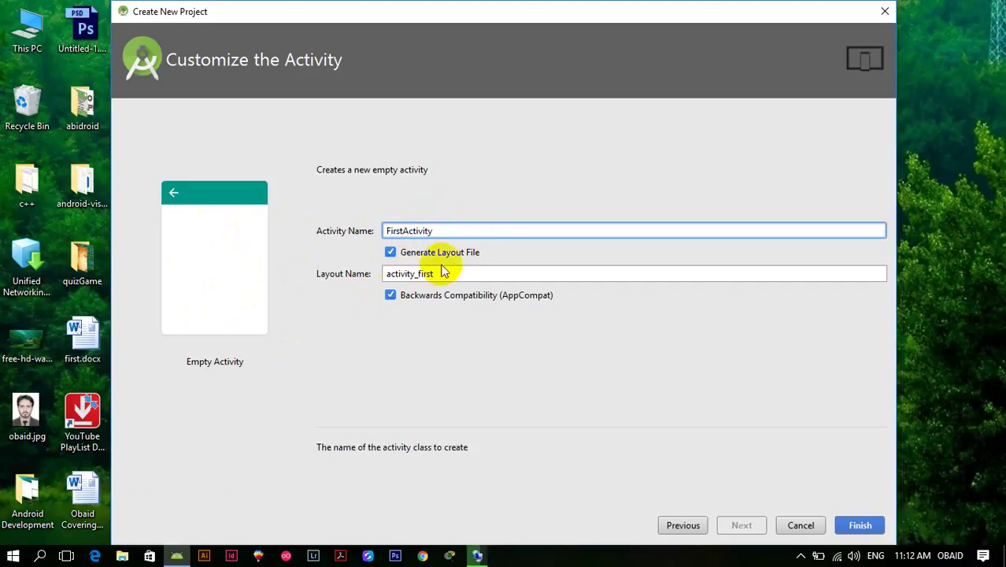
pyautogui.click(391, 251)
pyautogui.click(390, 255)
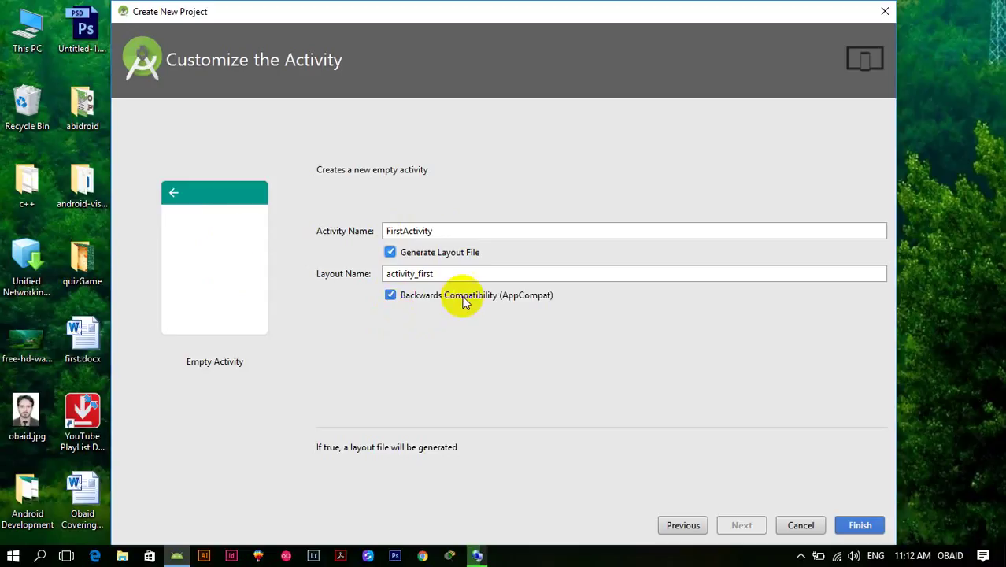
pyautogui.click(390, 296)
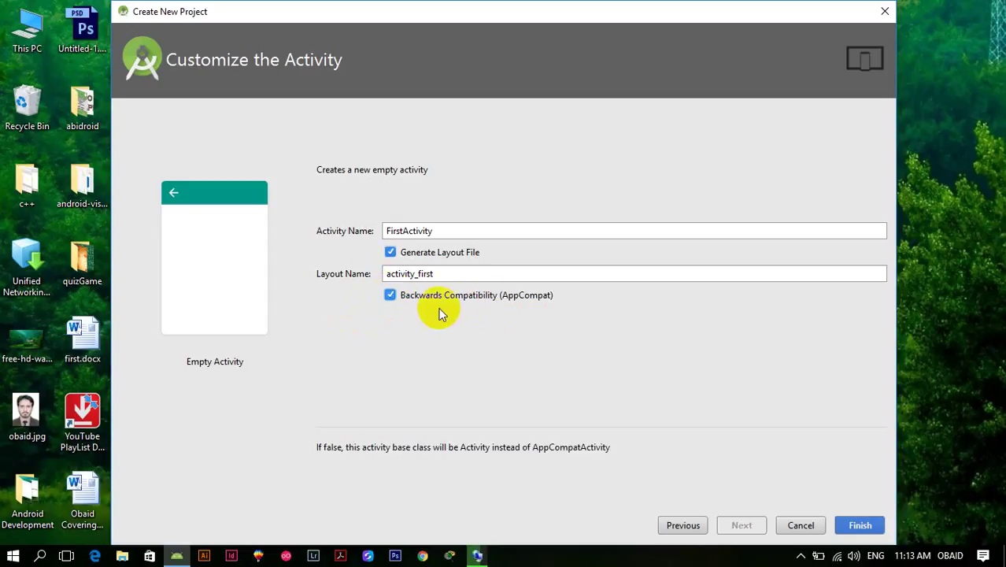
pyautogui.click(860, 526)
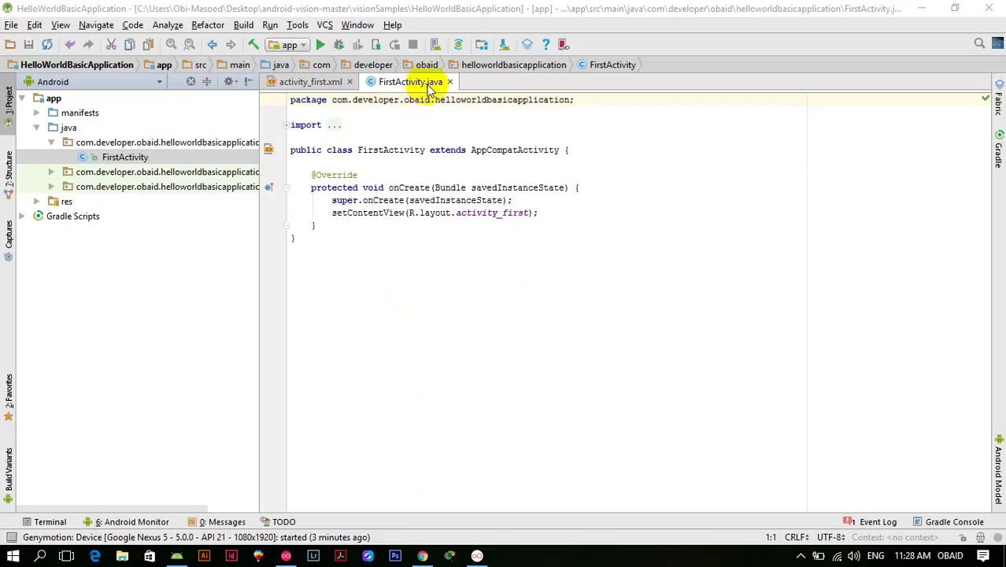
# View activity_first.xml, return to FirstActivity.java, and expand res and Gradle Scripts in the project tree
pyautogui.click(307, 83)
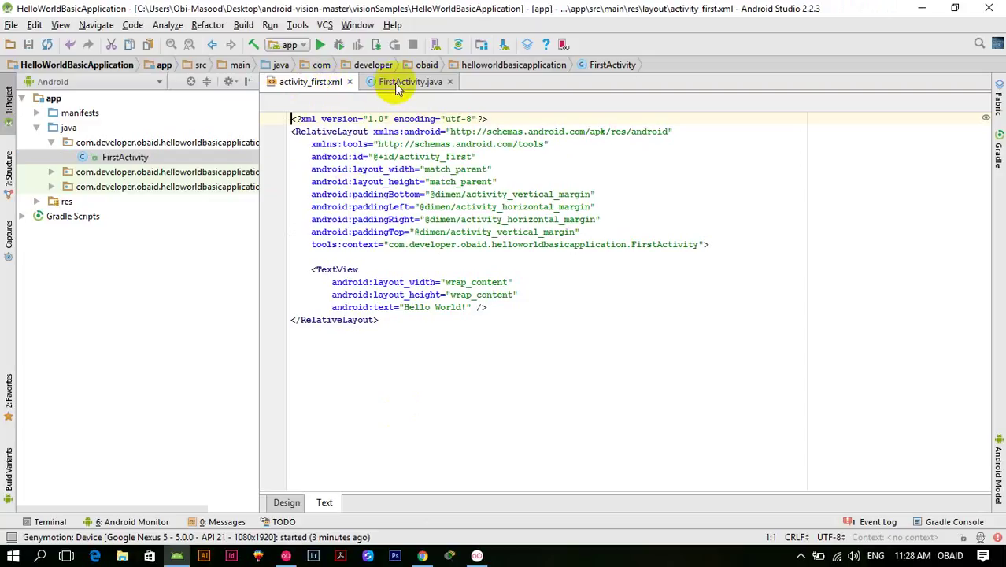
pyautogui.click(422, 86)
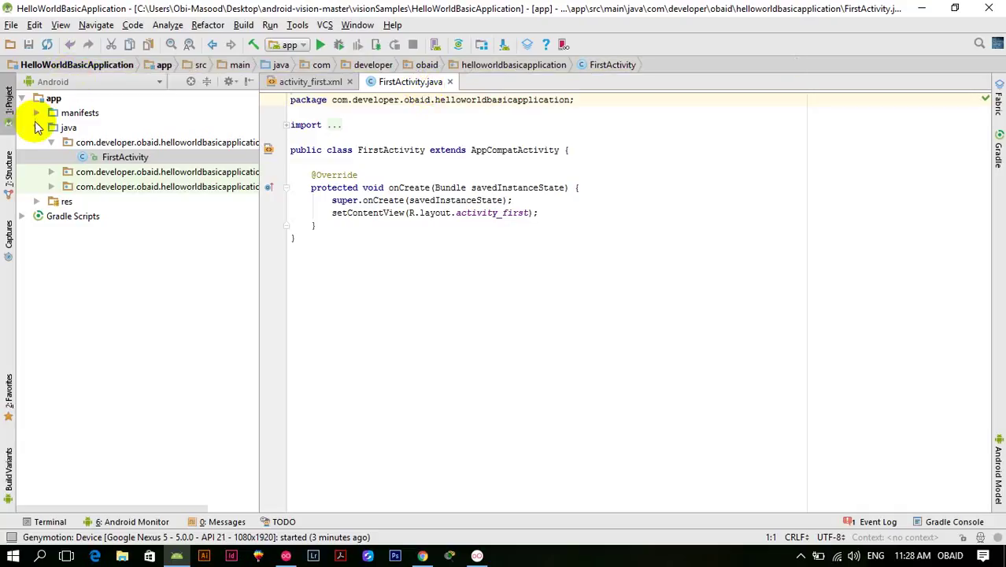
pyautogui.click(37, 201)
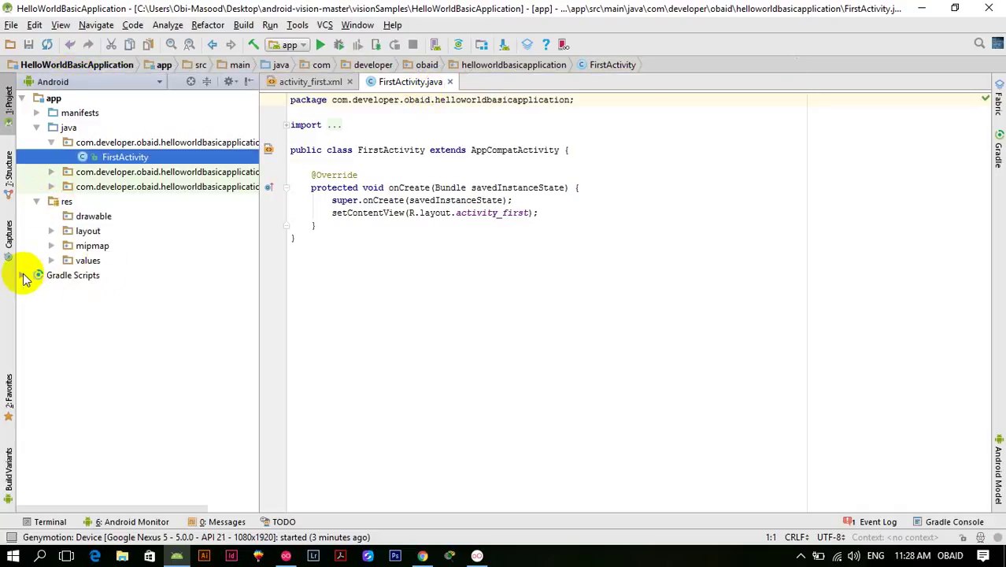
pyautogui.click(22, 275)
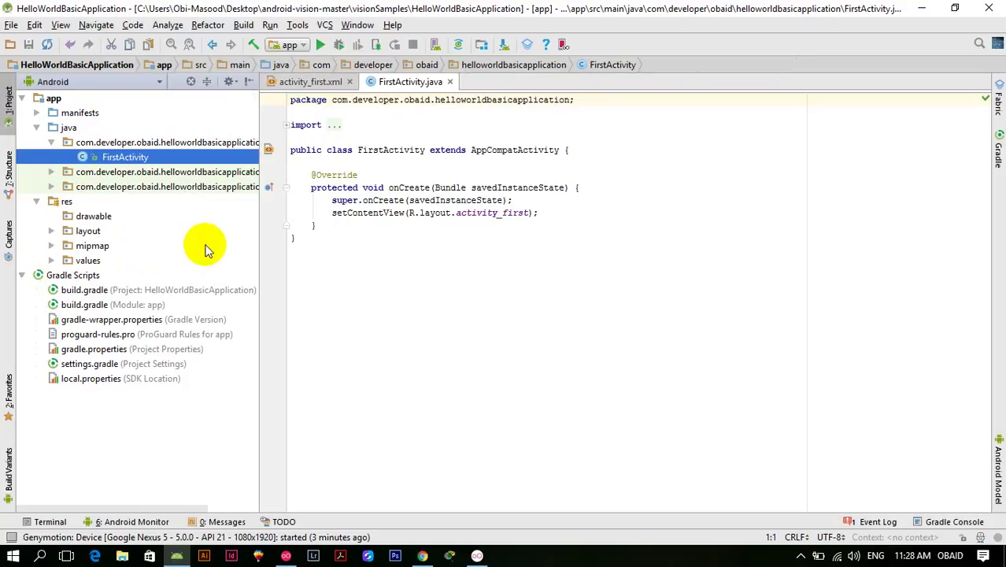
# Examine activity_first.xml in its design view and return to its XML text
pyautogui.click(328, 82)
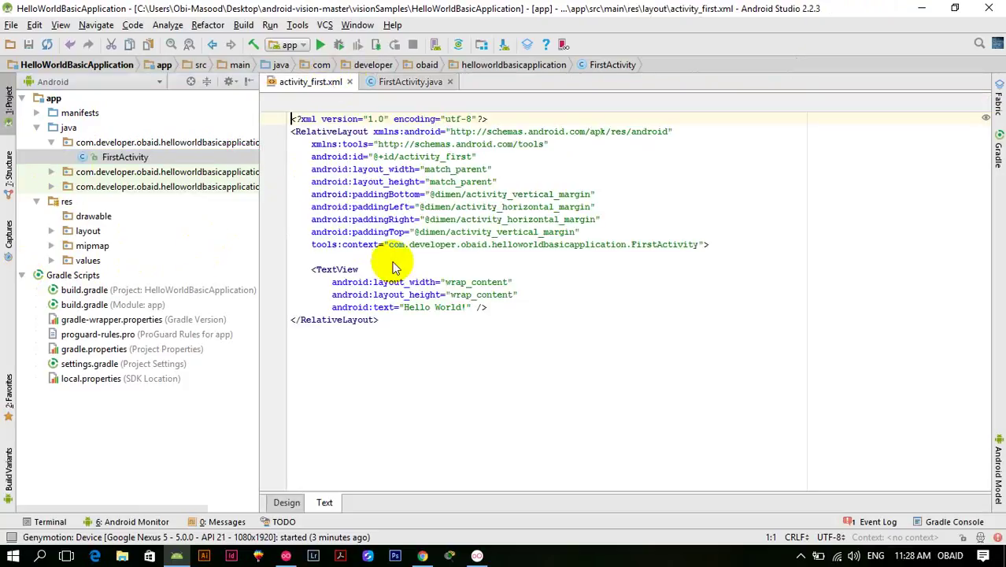
pyautogui.click(287, 502)
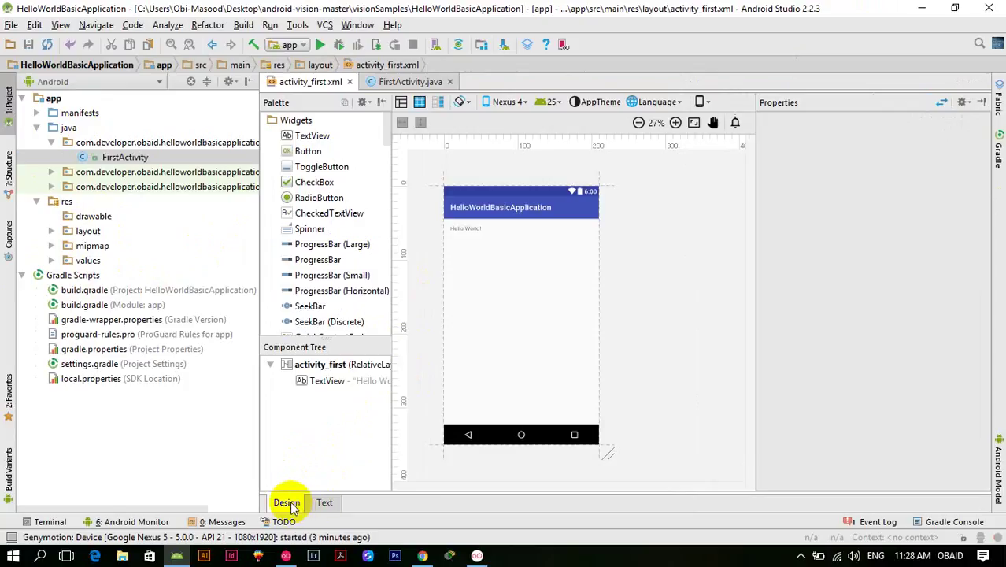
pyautogui.click(323, 502)
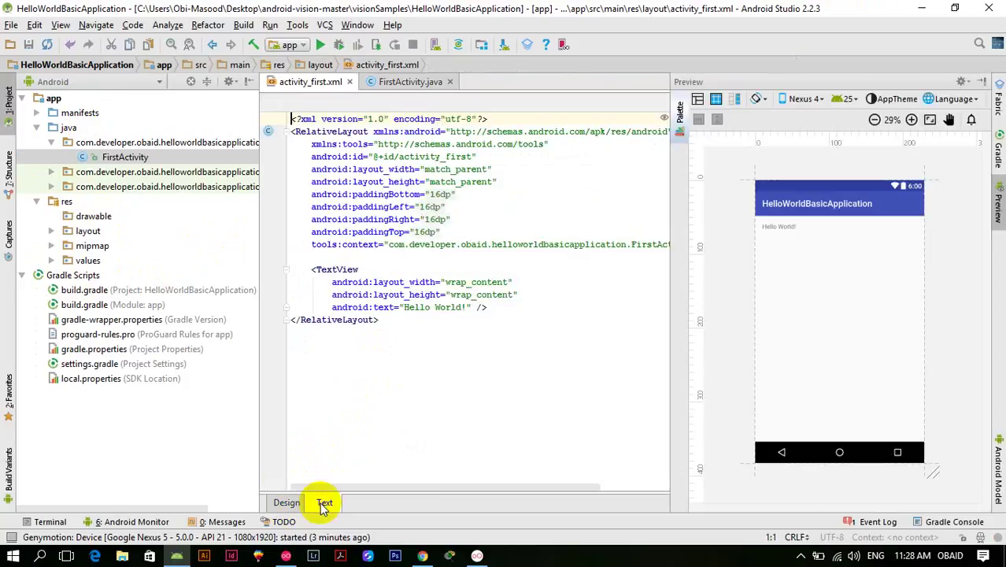
# Insert an empty line after the TextView element in activity_first.xml and show the layout in design view
pyautogui.click(490, 306)
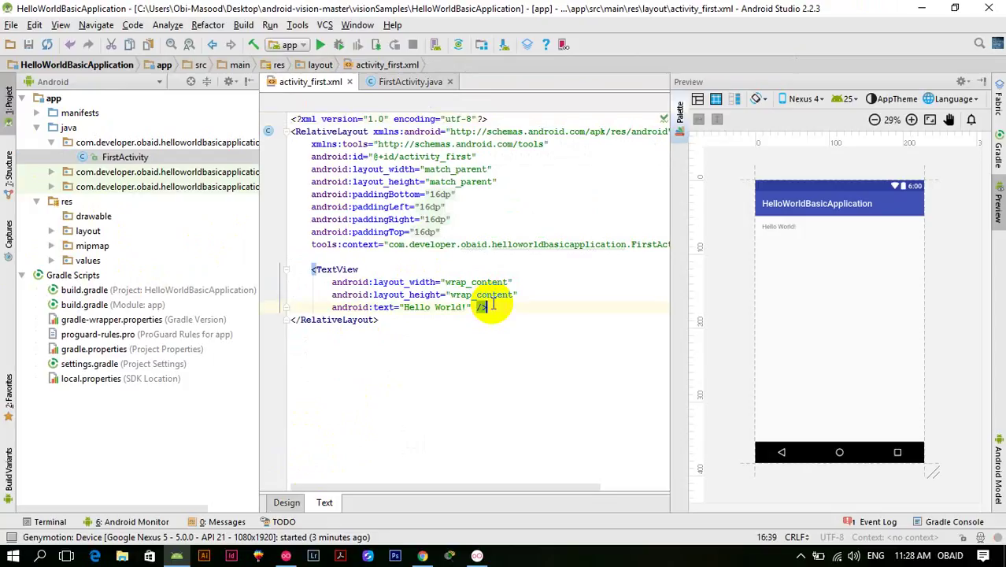
pyautogui.press('Return')
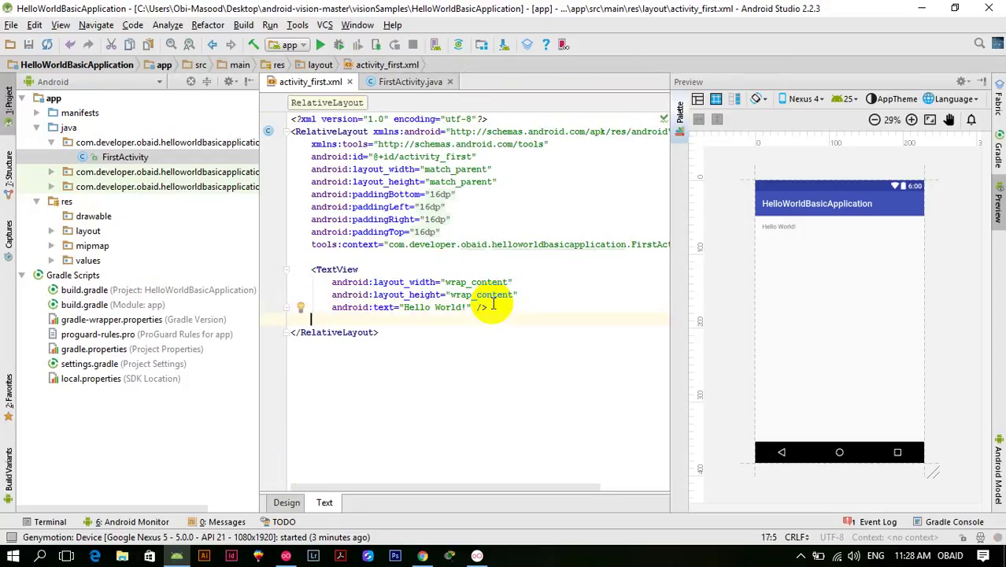
pyautogui.write('<')
pyautogui.press('BackSpace')
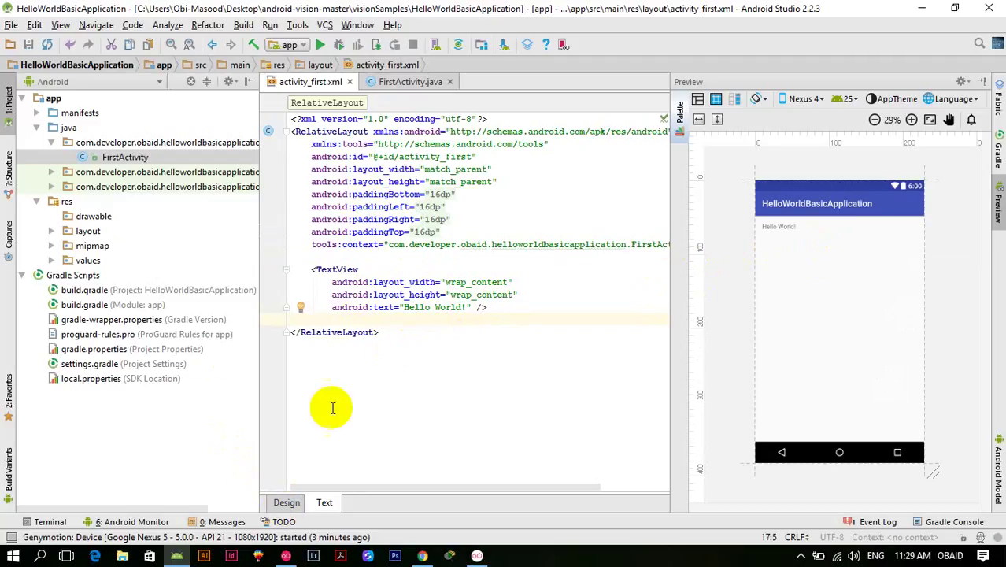
pyautogui.click(286, 501)
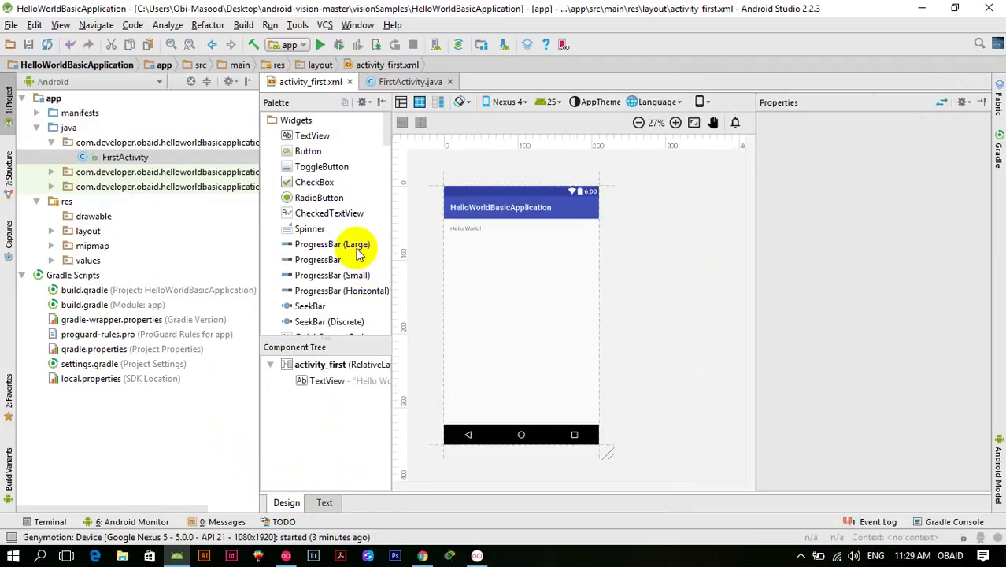